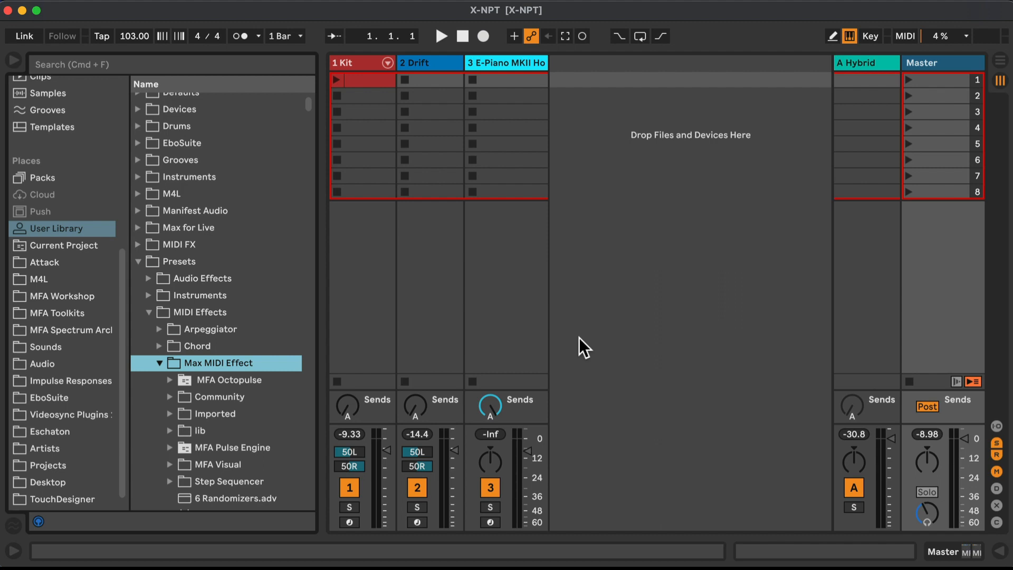
# Search the Generative collection for "pon", load MFA X-Ponder.amxd onto the 2 Drift track and hide the browser
pyautogui.scroll(10, 80, 147)
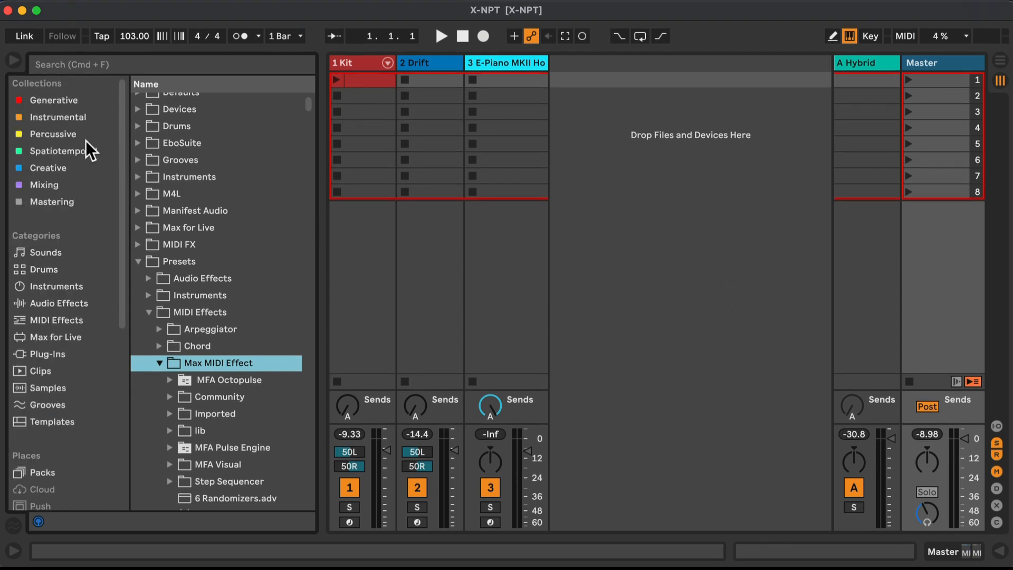
pyautogui.click(64, 99)
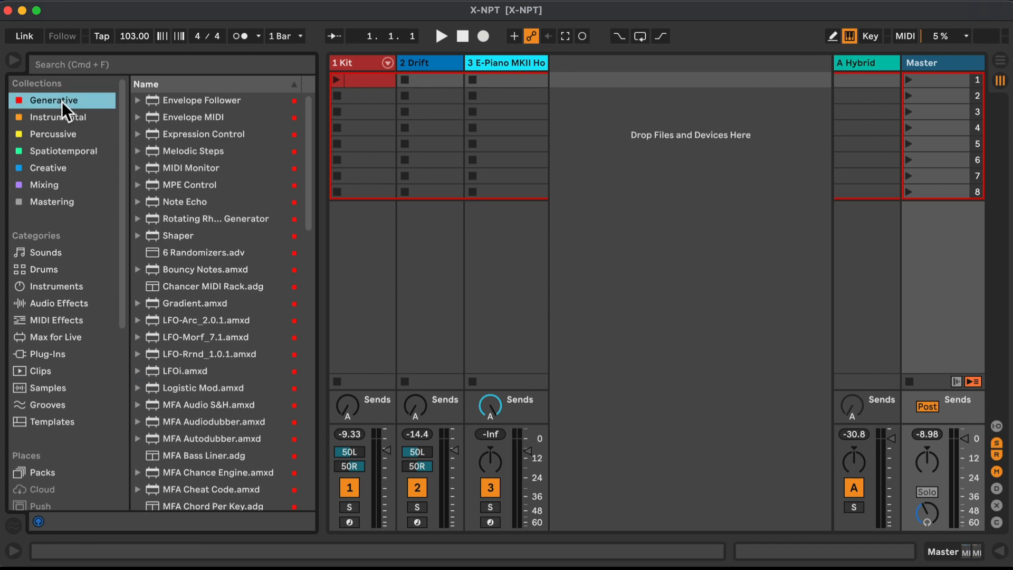
pyautogui.click(123, 61)
pyautogui.write('pon')
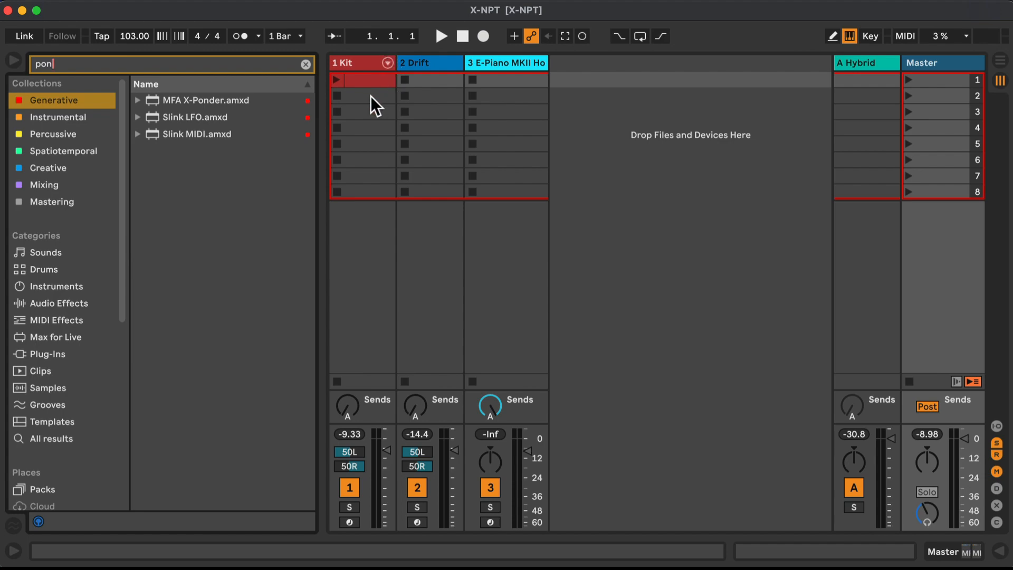
pyautogui.moveTo(215, 97); pyautogui.dragTo(431, 67)
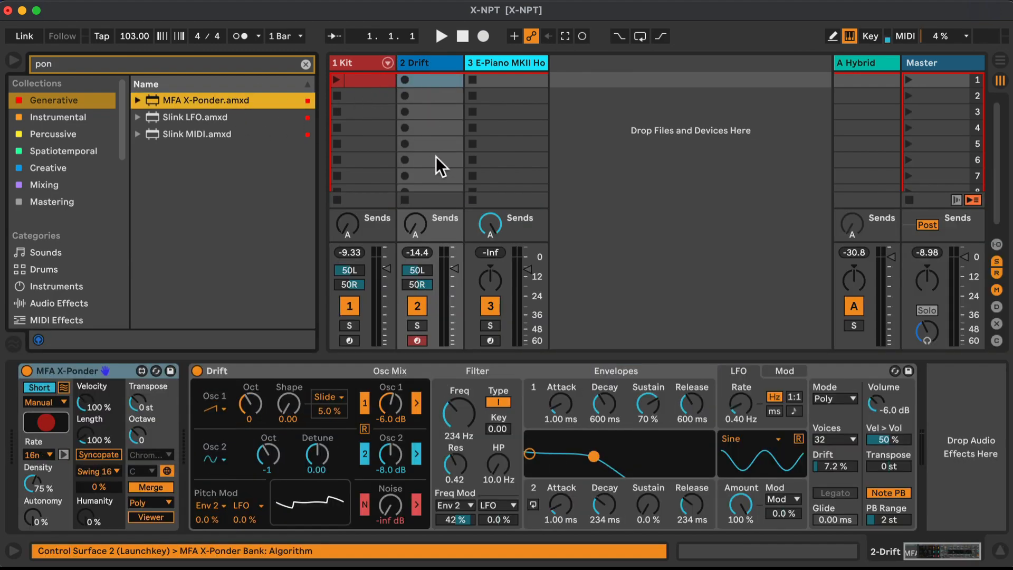
pyautogui.click(305, 64)
pyautogui.click(10, 58)
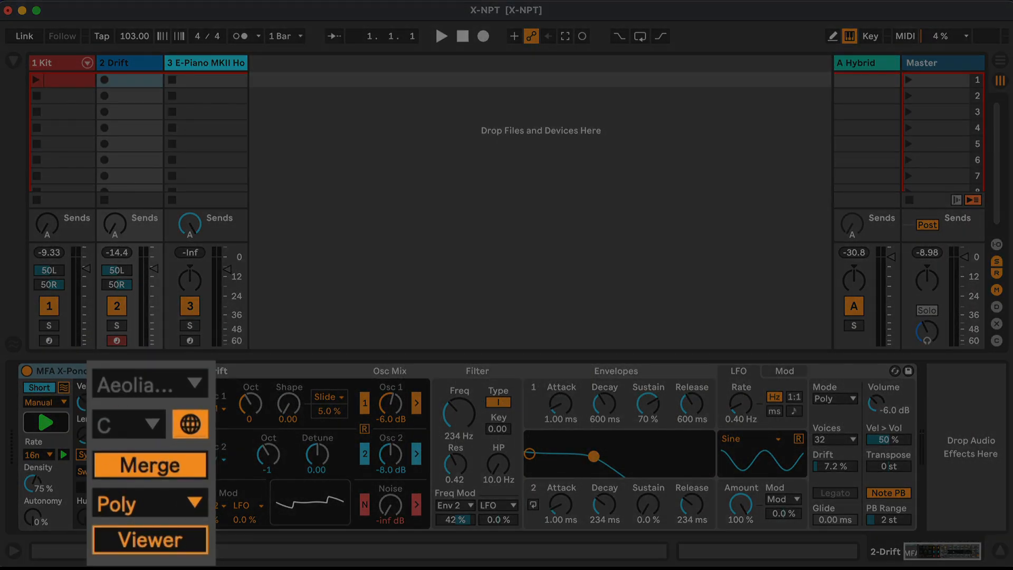
# View the device chains on the Master and 2 Drift tracks, and launch the first clip on the 1 Kit track
pyautogui.click(942, 63)
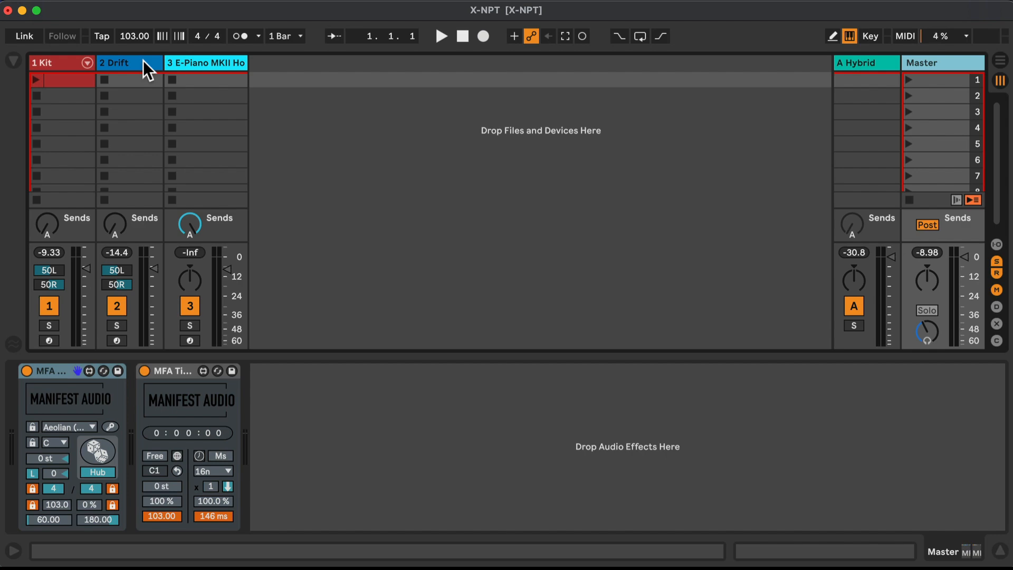
pyautogui.click(143, 60)
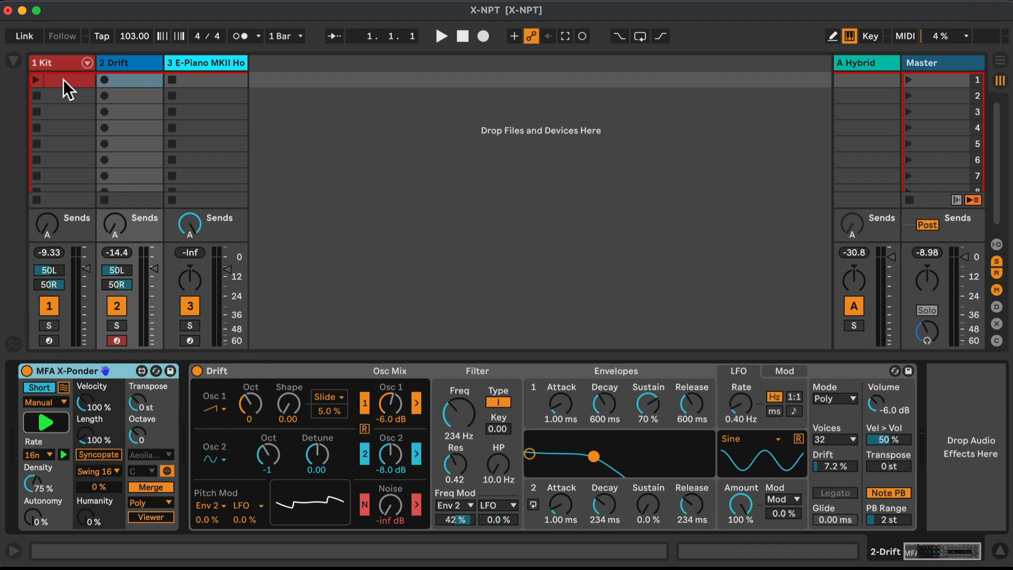
pyautogui.click(36, 81)
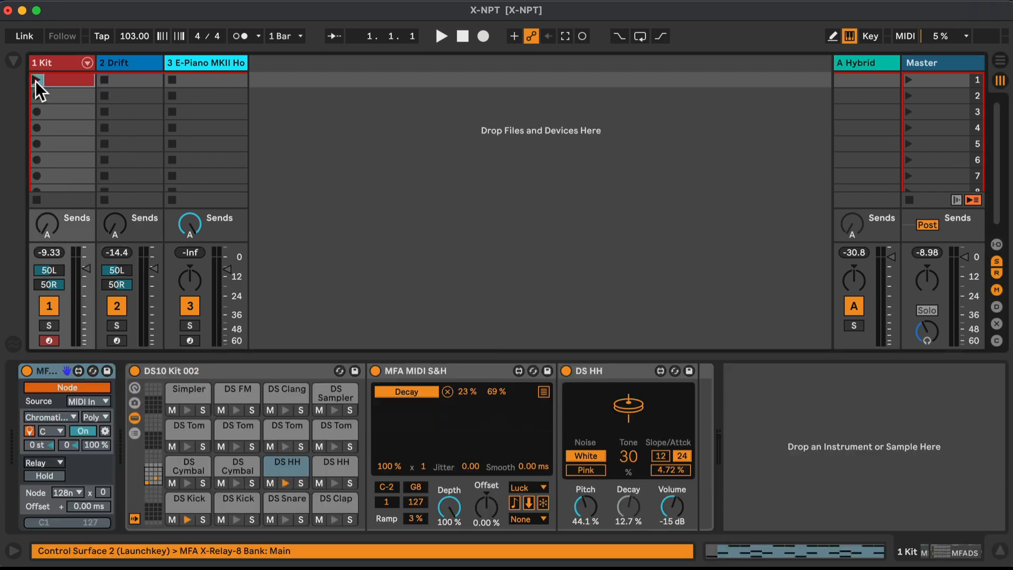
# On the 2 Drift track, assign the computer key "r" to X-Ponder's Rec/Play control through key mapping
pyautogui.click(131, 62)
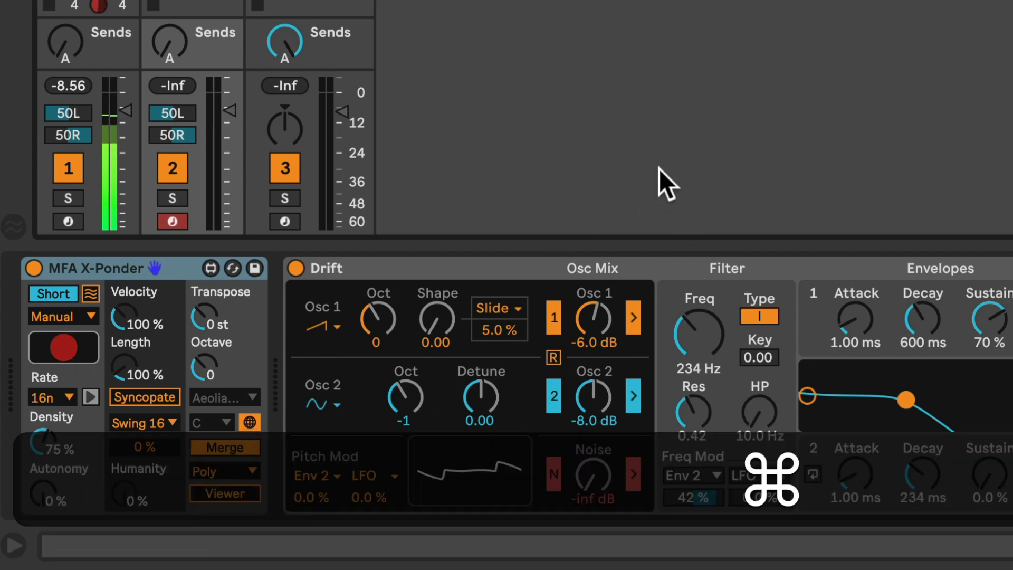
pyautogui.press('super+k')
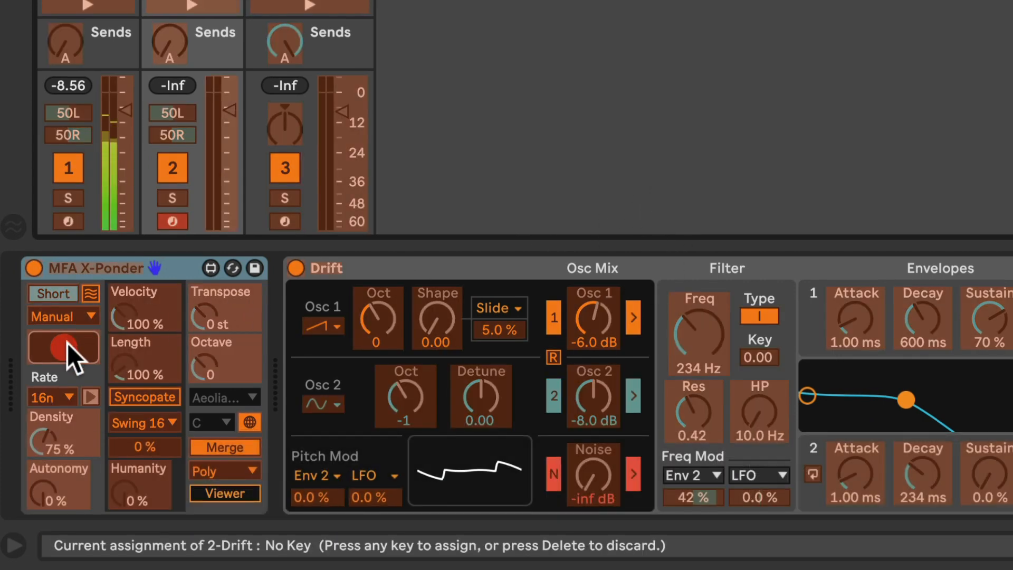
pyautogui.click(68, 343)
pyautogui.press('r')
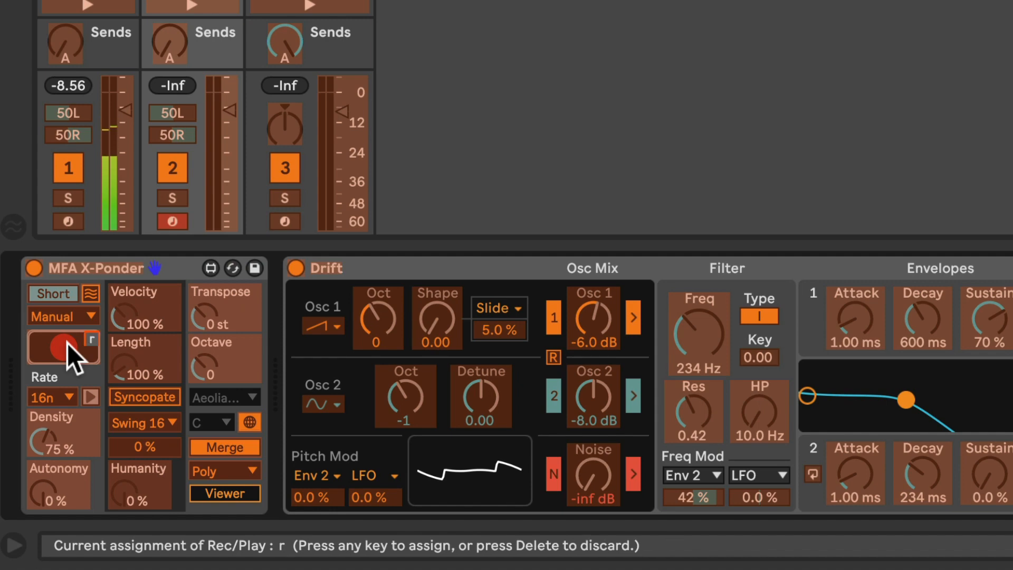
pyautogui.press('super+k')
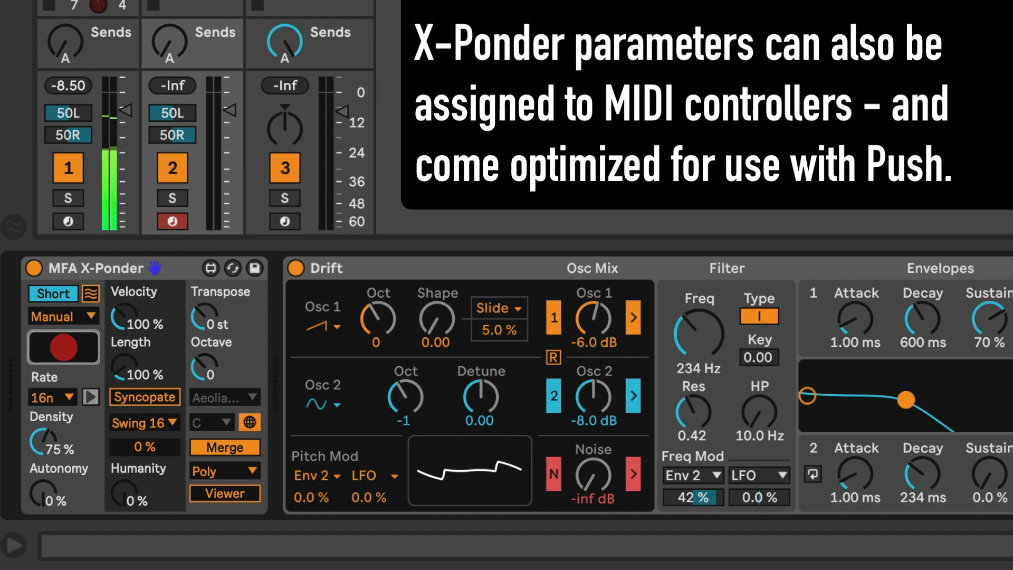
# Switch X-Ponder to Playback and back to Listen with the mapped control, and start Playback again
pyautogui.press('r')
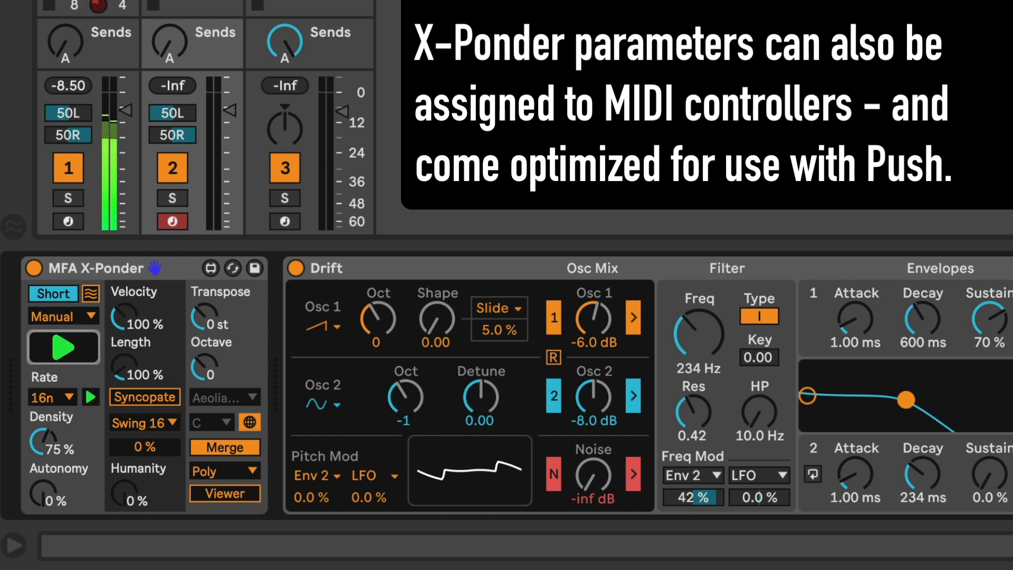
pyautogui.press('r')
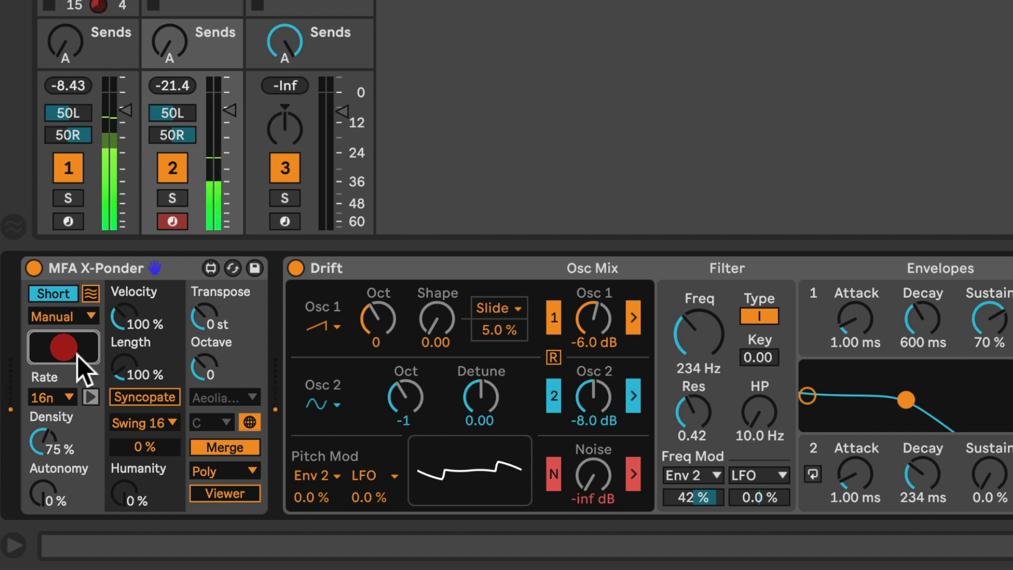
pyautogui.click(62, 353)
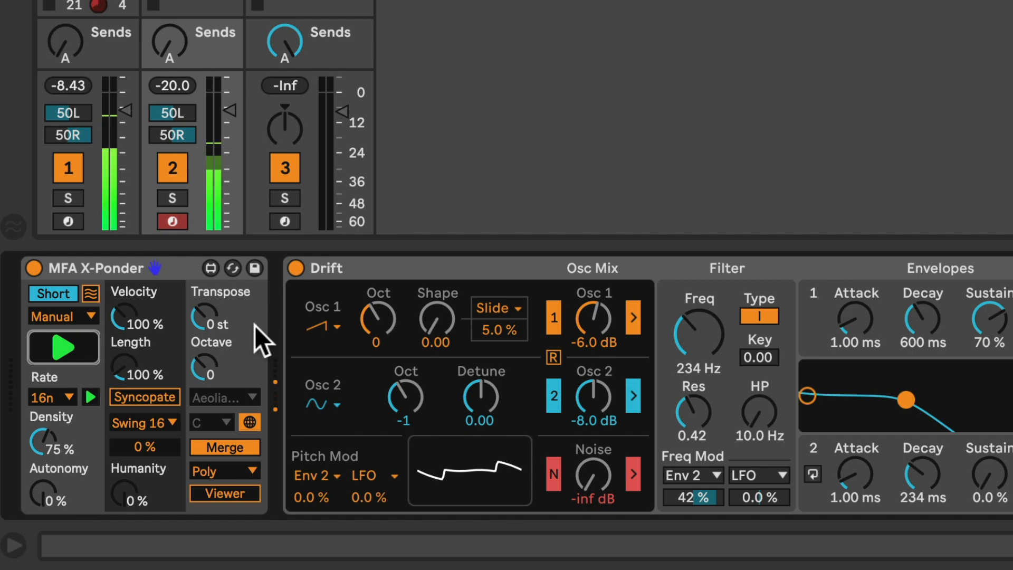
# Turn on X-Ponder's Viewer, put the device in Listen mode to capture notes and return it to Playback
pyautogui.click(246, 493)
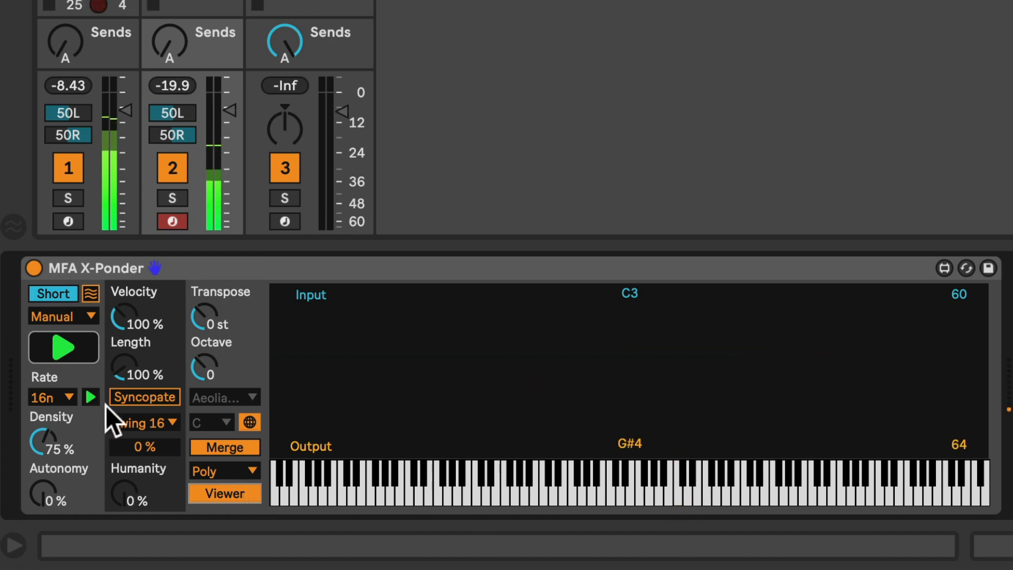
pyautogui.click(62, 346)
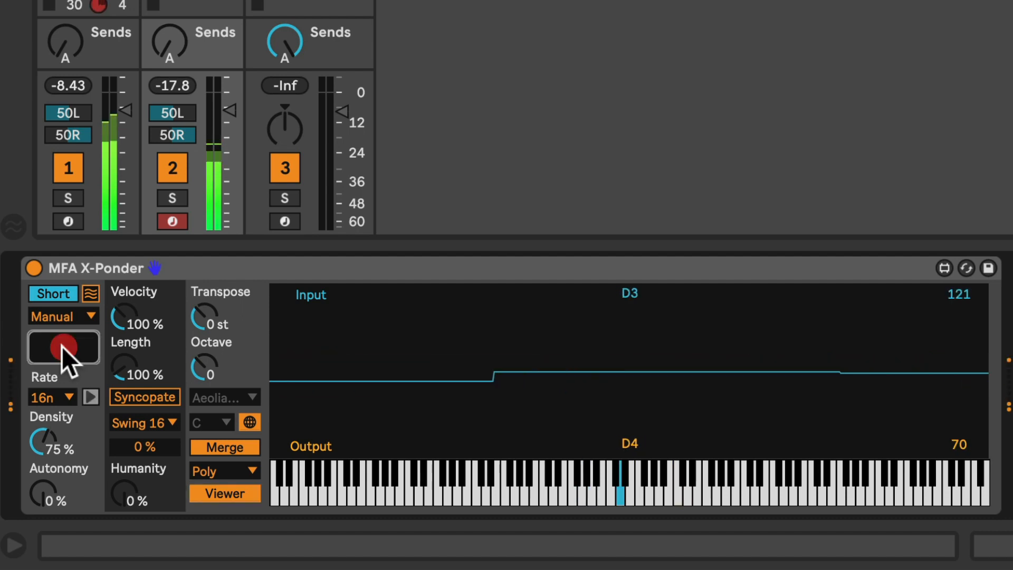
pyautogui.click(62, 346)
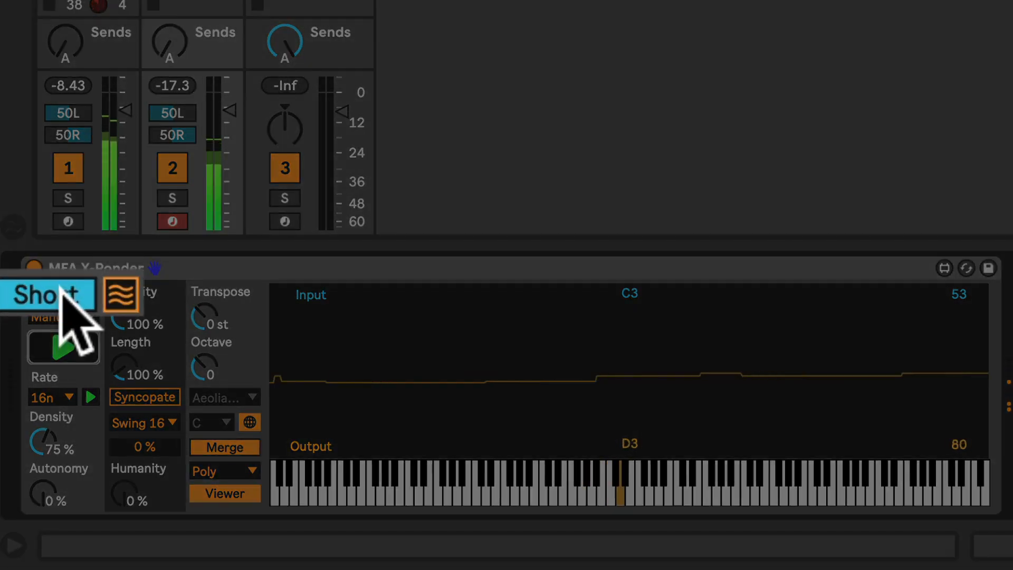
# Set X-Ponder's memory to Long, capture new input in Listen mode and return the device to Playback
pyautogui.click(47, 294)
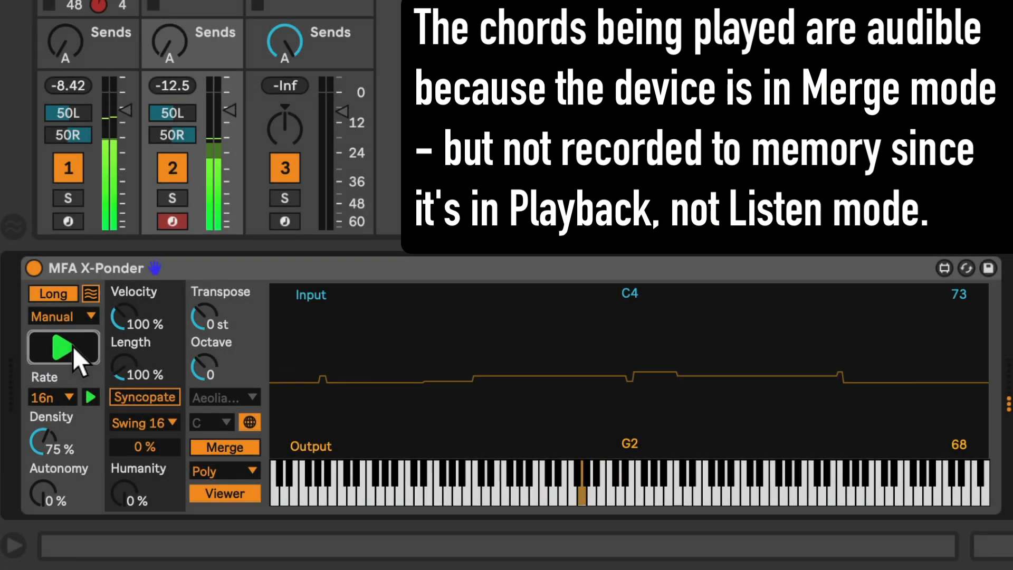
pyautogui.click(72, 346)
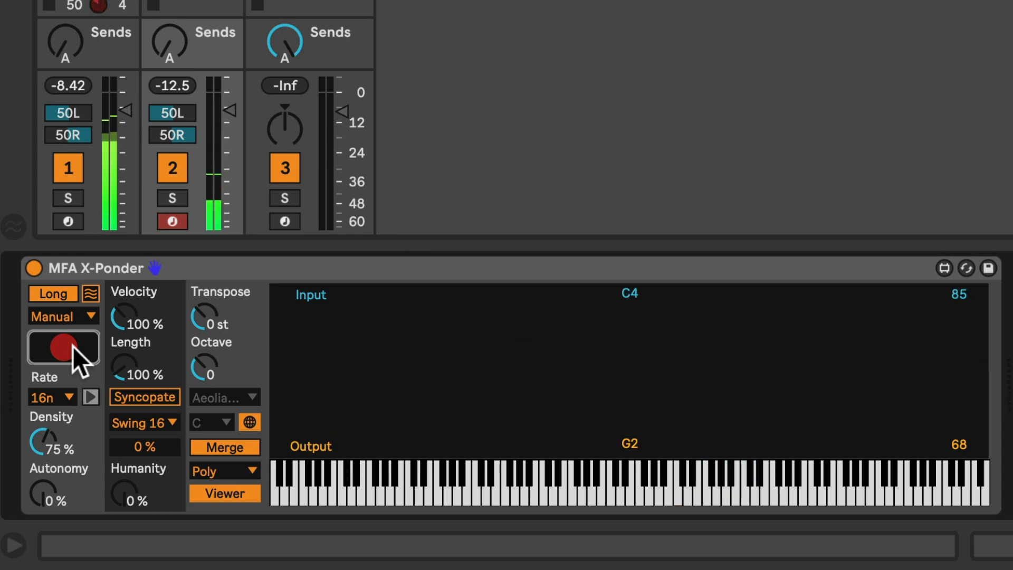
pyautogui.click(73, 346)
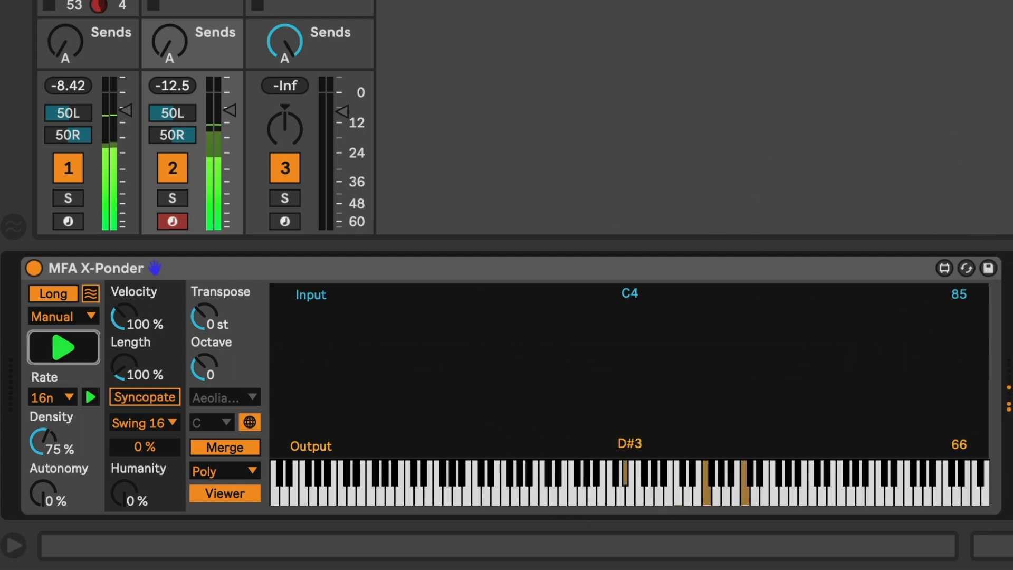
# Try X-Ponder's Rate at 8n and 16nt, and set it back to 16n
pyautogui.click(62, 395)
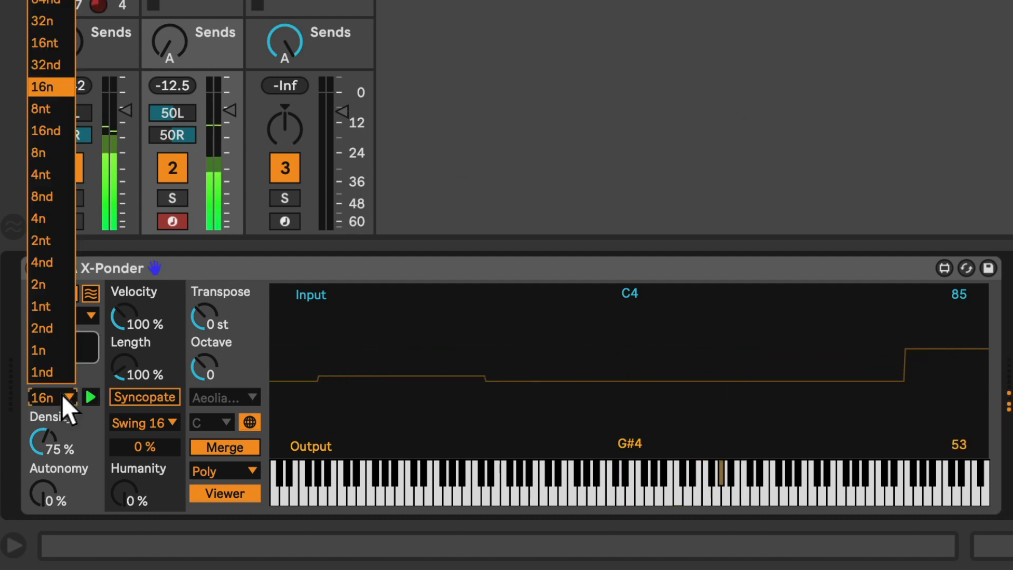
pyautogui.click(51, 153)
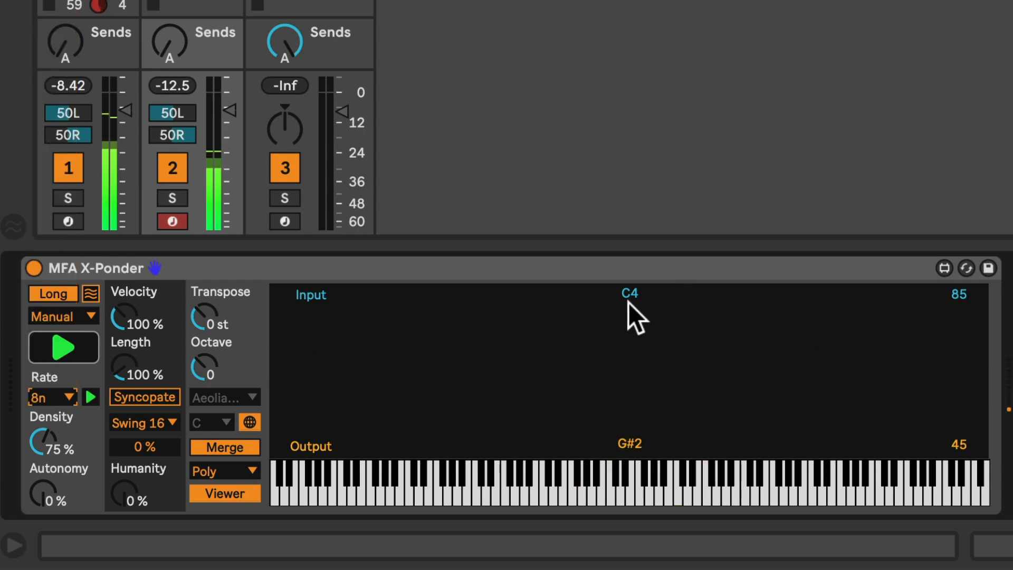
pyautogui.click(58, 397)
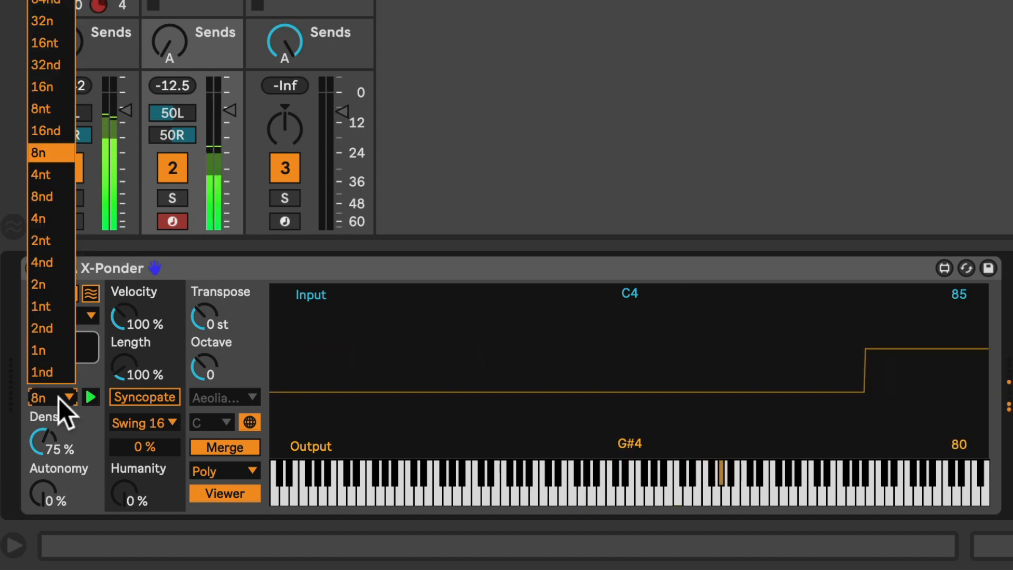
pyautogui.click(48, 36)
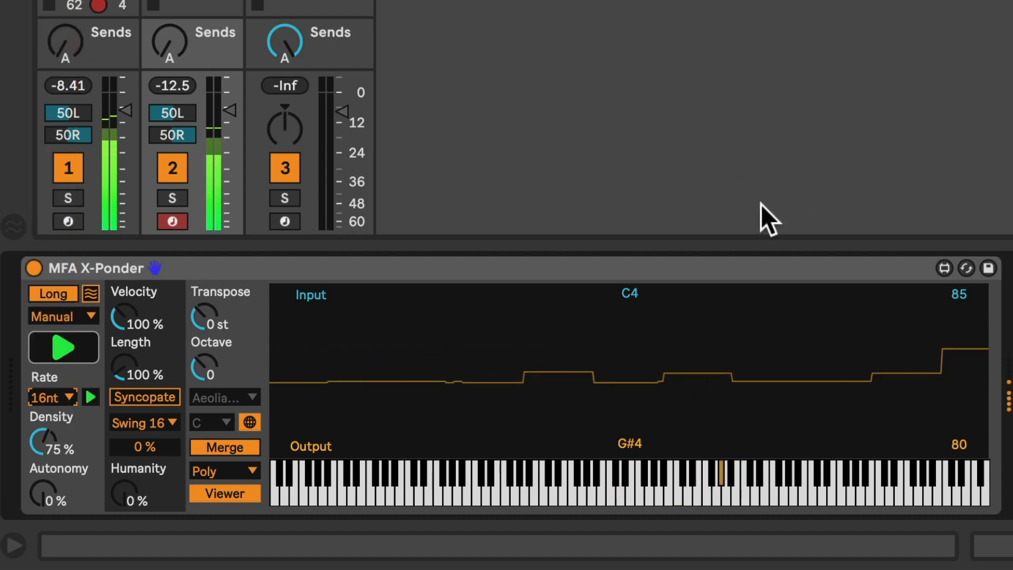
pyautogui.click(61, 395)
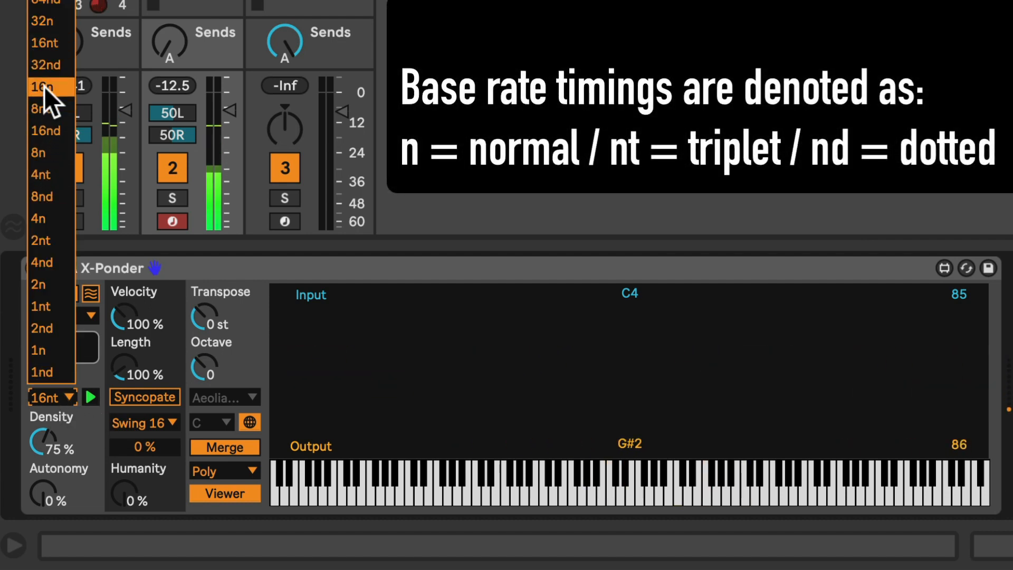
pyautogui.click(44, 87)
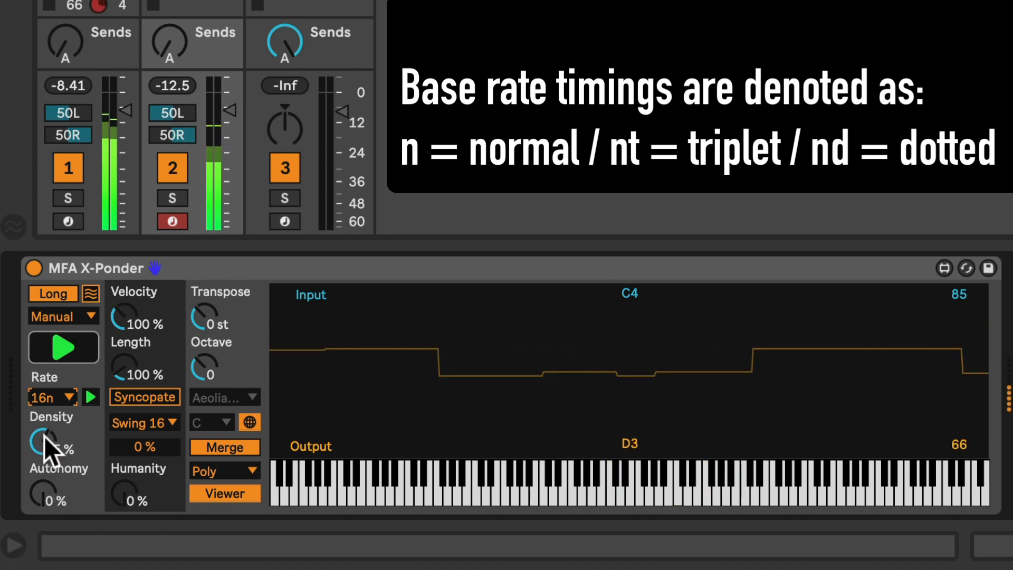
# Try X-Ponder's Density at 100%, 0% and 39%, and set it back to 75%
pyautogui.moveTo(43, 436); pyautogui.dragTo(43, 401)
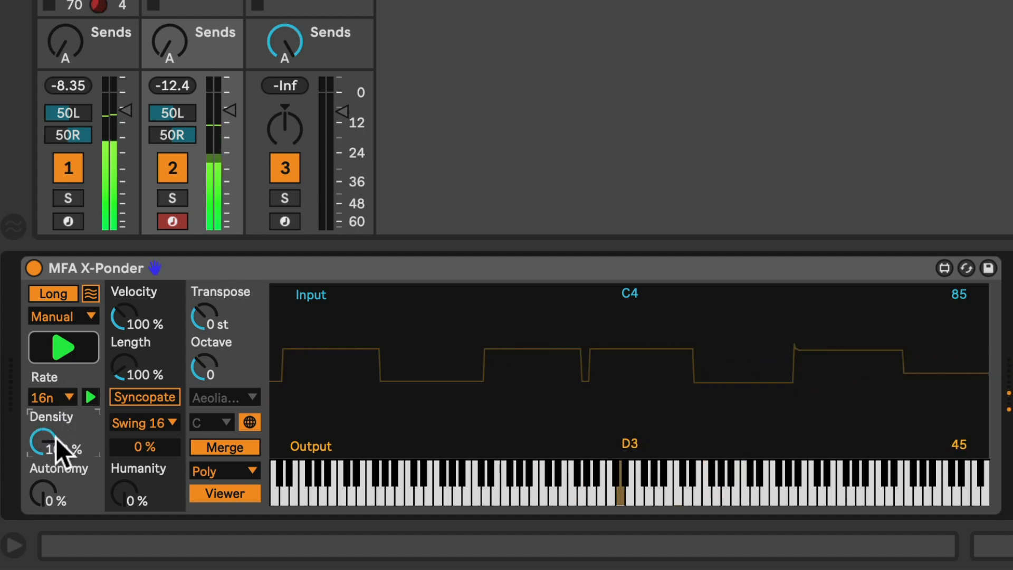
pyautogui.moveTo(42, 439); pyautogui.dragTo(42, 485)
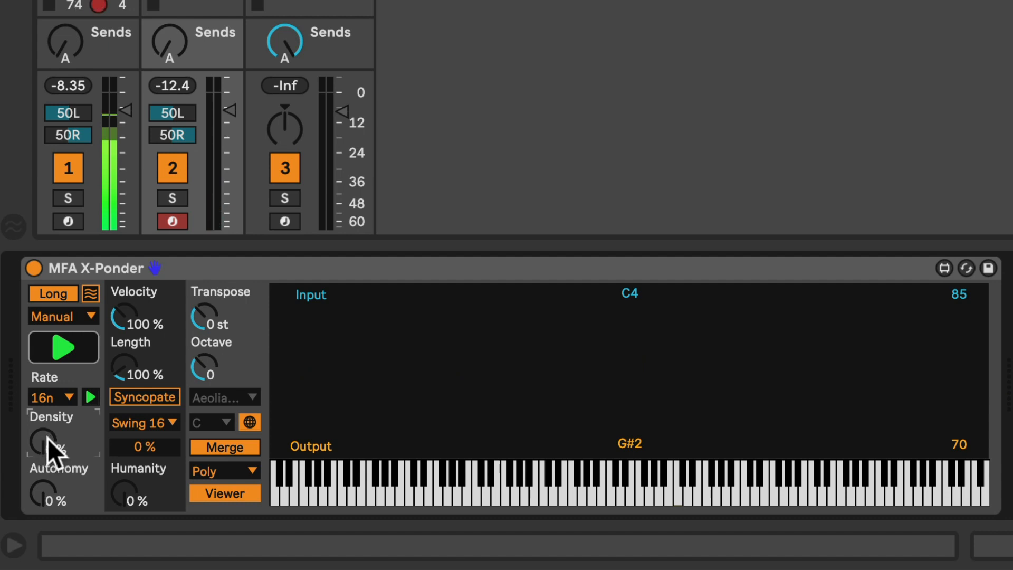
pyautogui.moveTo(47, 438); pyautogui.dragTo(47, 425)
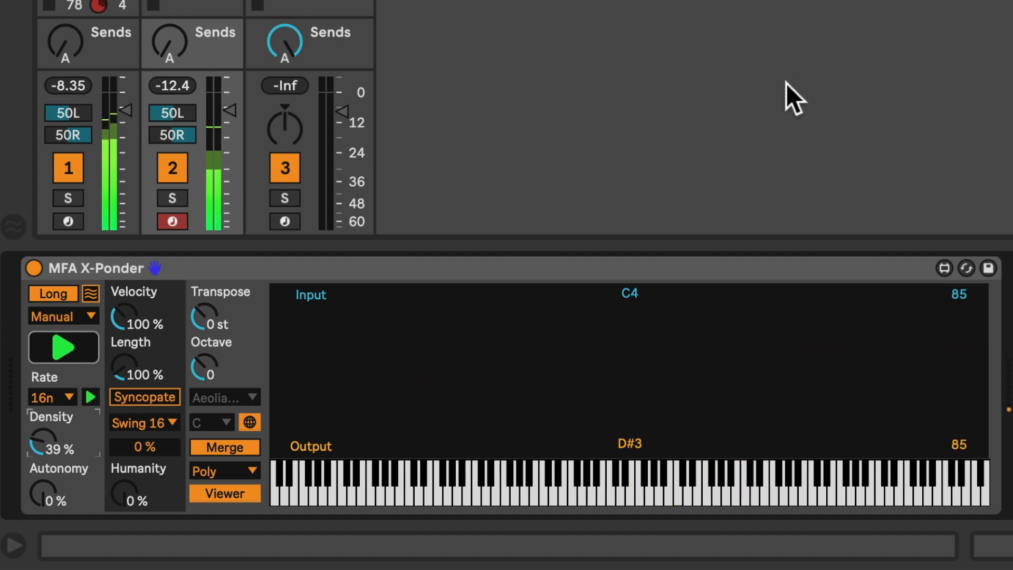
pyautogui.moveTo(43, 437); pyautogui.dragTo(43, 418)
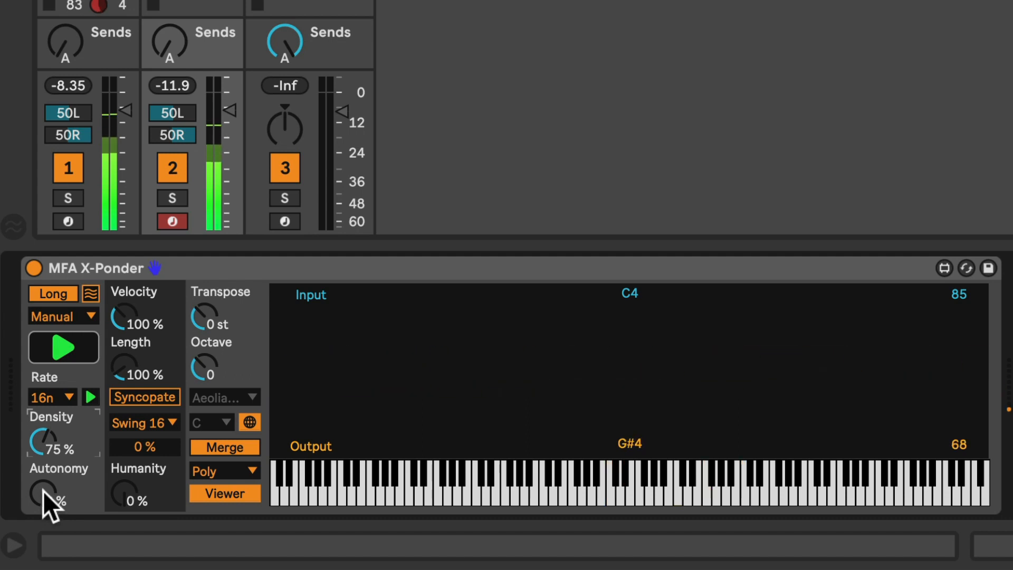
# Try high Autonomy amounts on X-Ponder, and set Autonomy back to 0%
pyautogui.moveTo(43, 490); pyautogui.dragTo(43, 446)
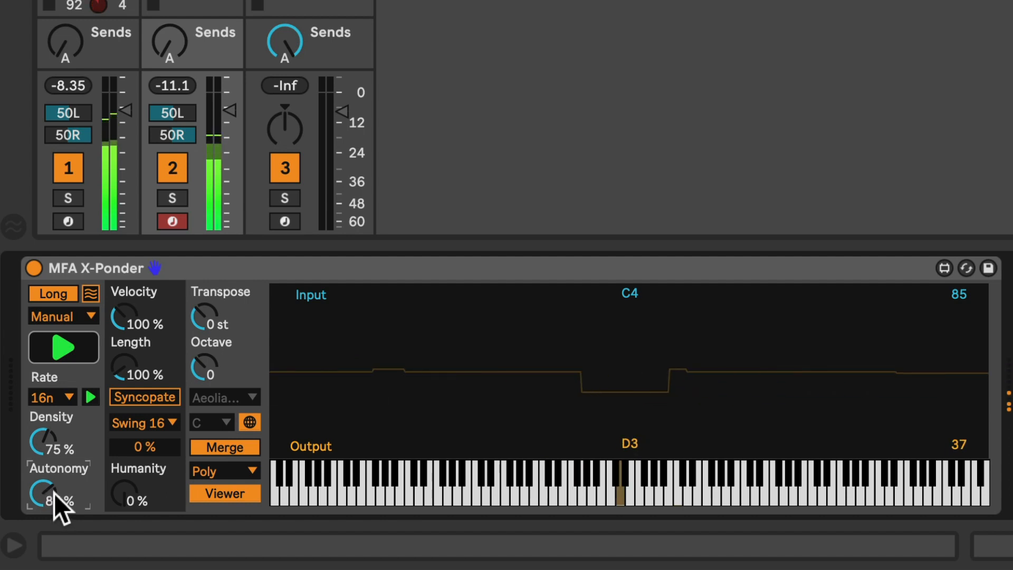
pyautogui.moveTo(46, 489); pyautogui.dragTo(46, 484)
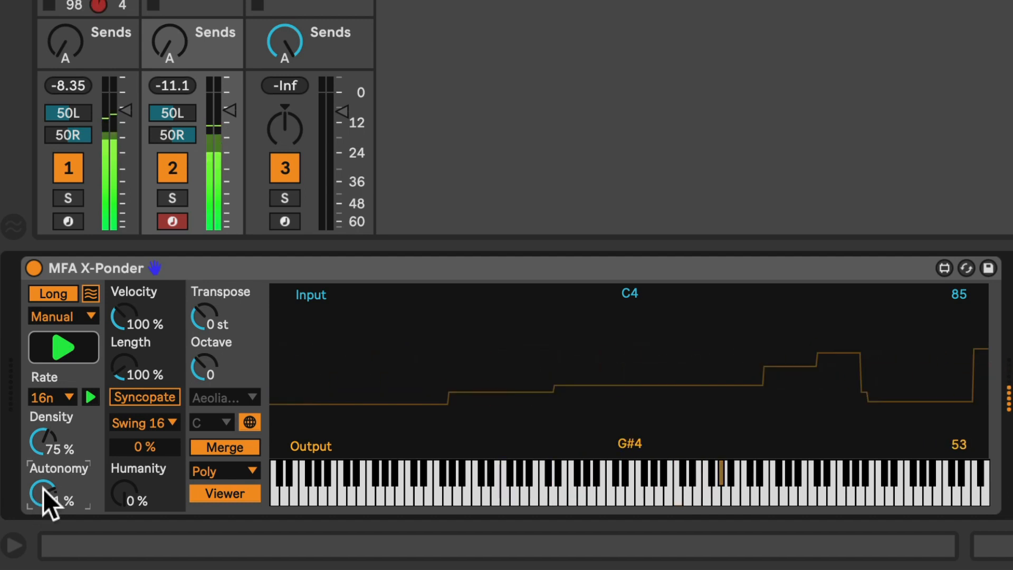
pyautogui.moveTo(42, 490); pyautogui.dragTo(43, 533)
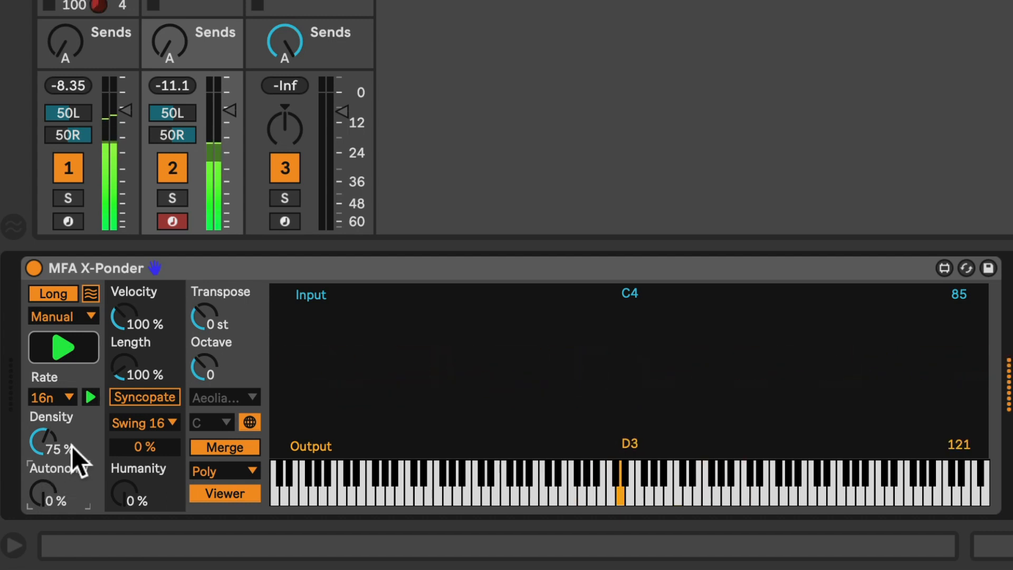
# Pause X-Ponder's note playback while the device stays in Playback mode
pyautogui.click(91, 397)
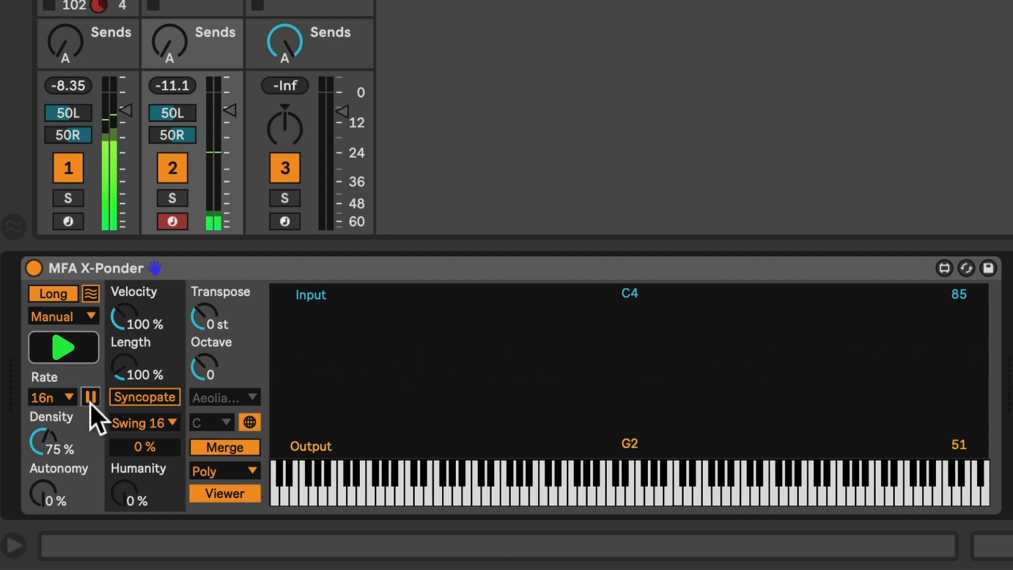
# Resume X-Ponder's note playback
pyautogui.hscroll(1, 90, 402)
pyautogui.hscroll(-1, 52, 409)
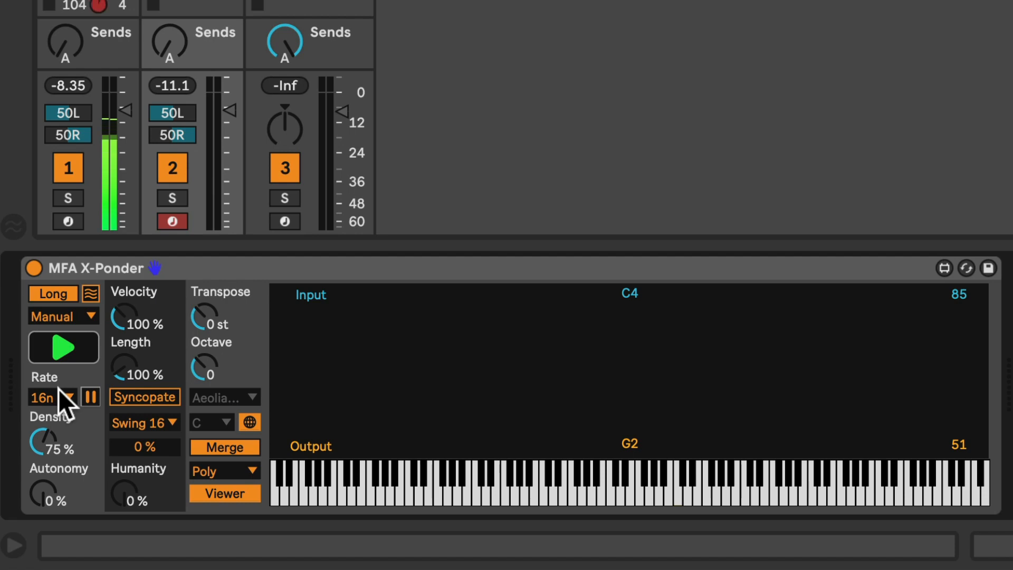
pyautogui.click(90, 397)
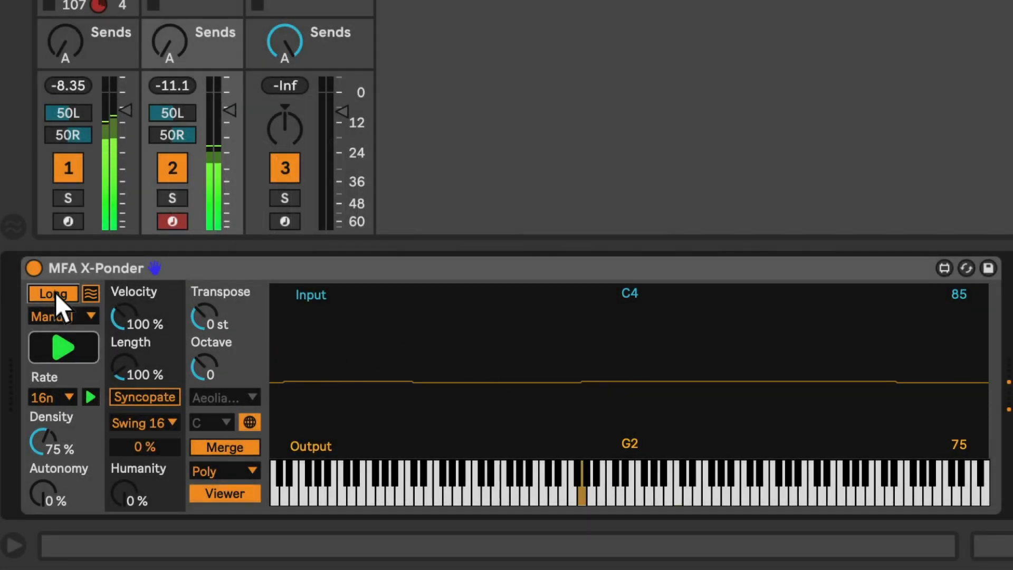
pyautogui.click(55, 292)
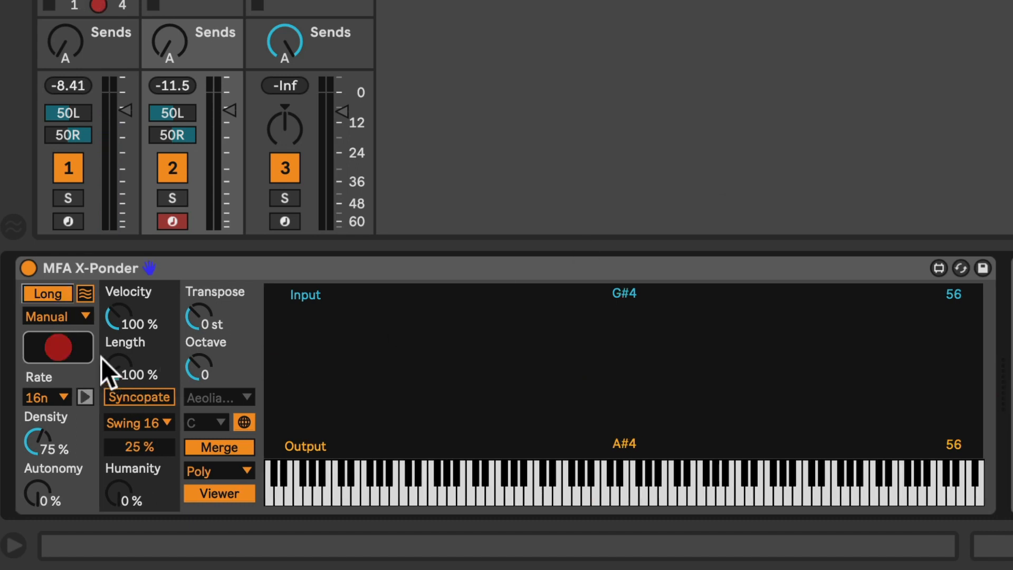
# Alternate X-Ponder between Listen and Playback to capture new input phrases, finishing in Playback mode
pyautogui.click(67, 344)
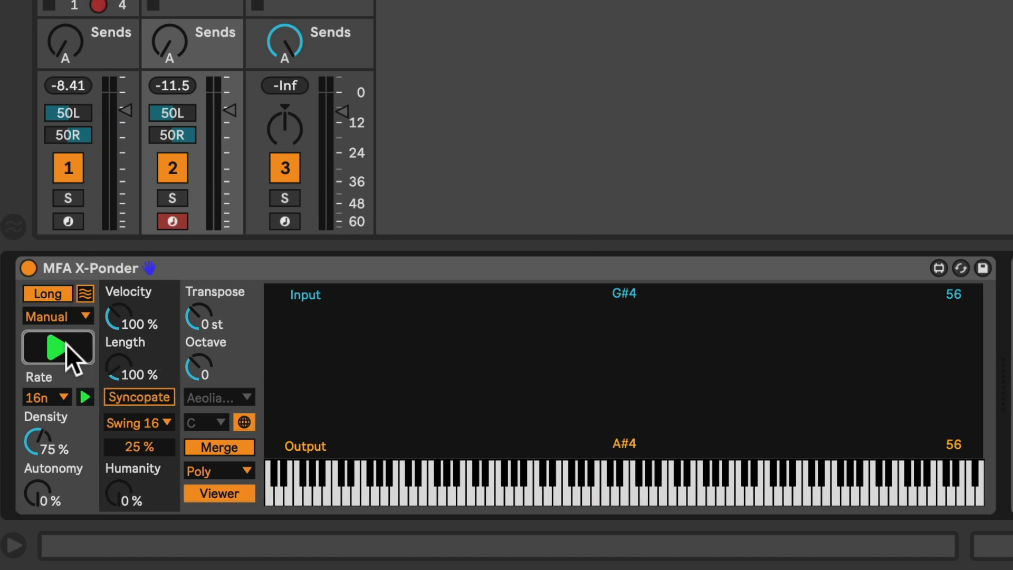
pyautogui.click(65, 344)
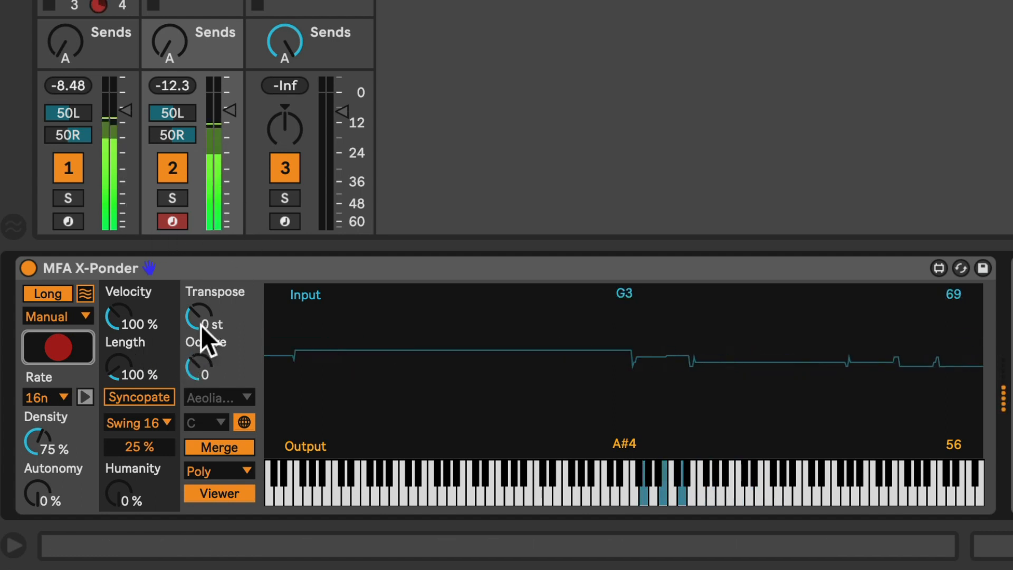
pyautogui.click(53, 348)
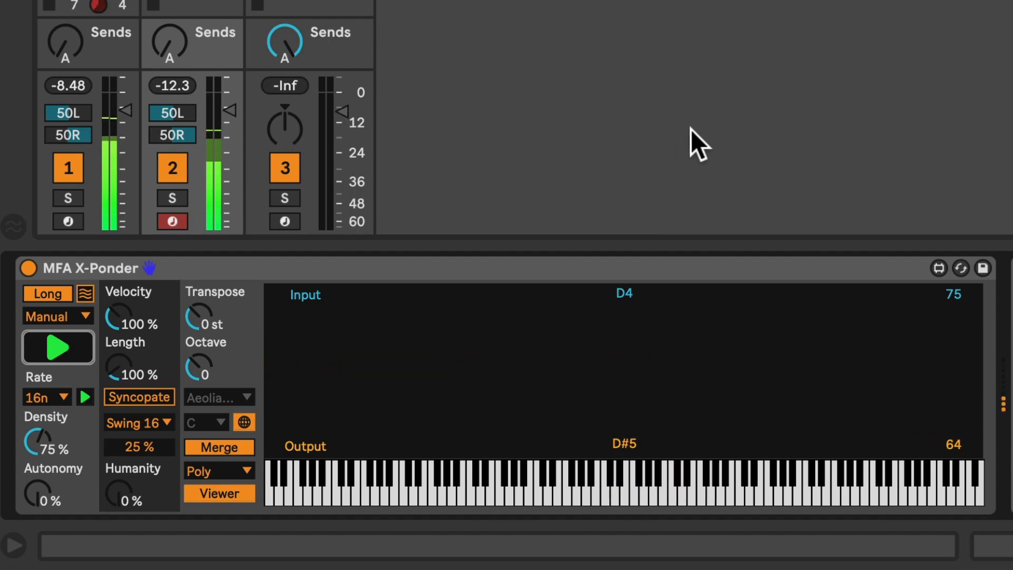
pyautogui.click(62, 345)
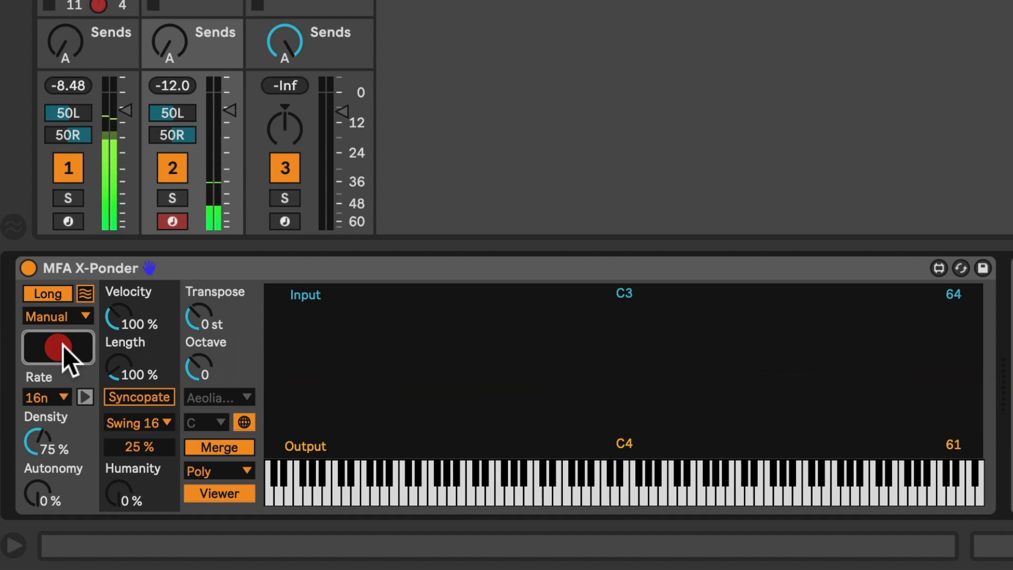
pyautogui.click(62, 345)
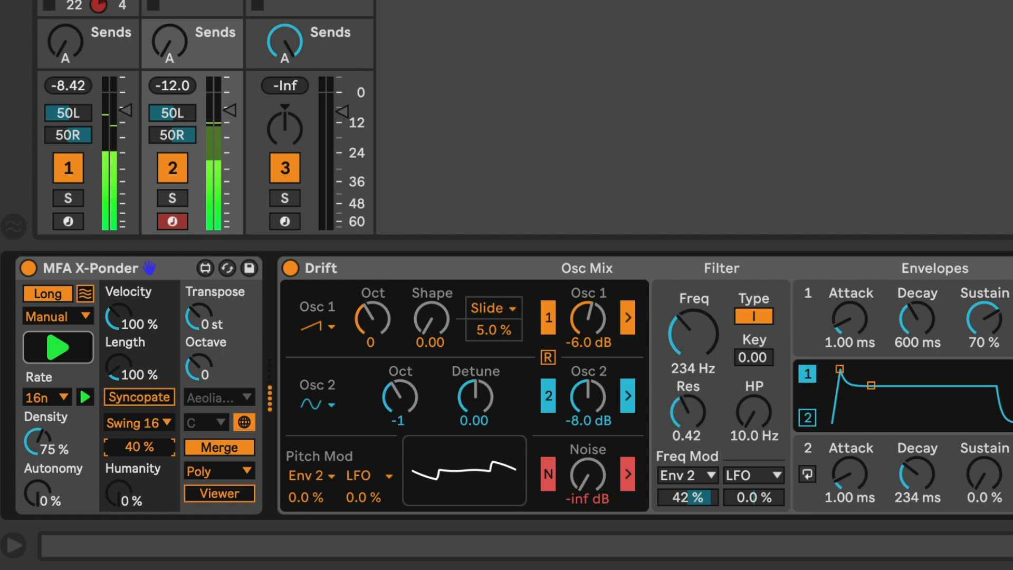
# Look through X-Ponder's swing resolution options and keep Swing 16 selected
pyautogui.click(166, 420)
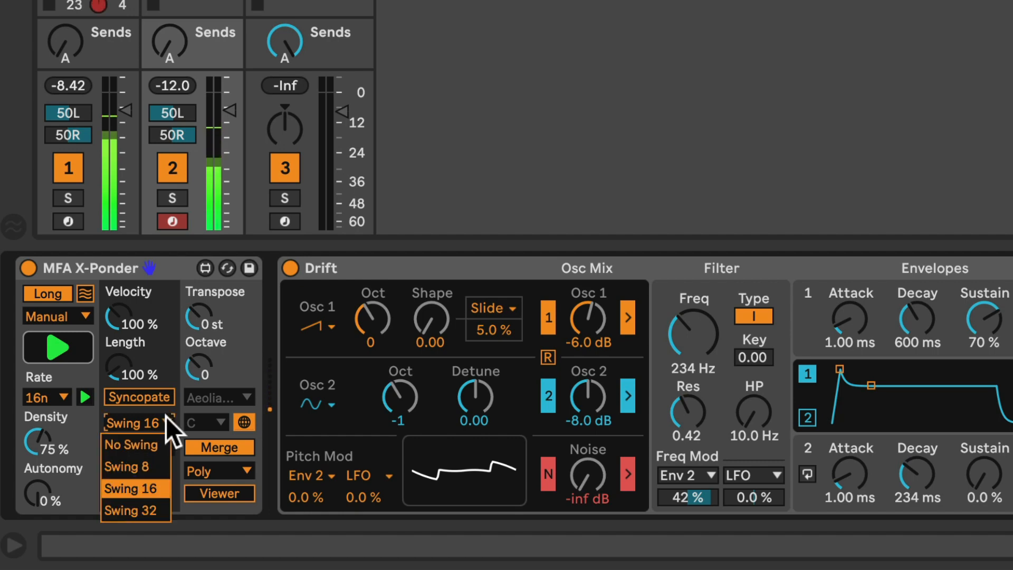
pyautogui.click(166, 417)
pyautogui.hscroll(-1, 153, 432)
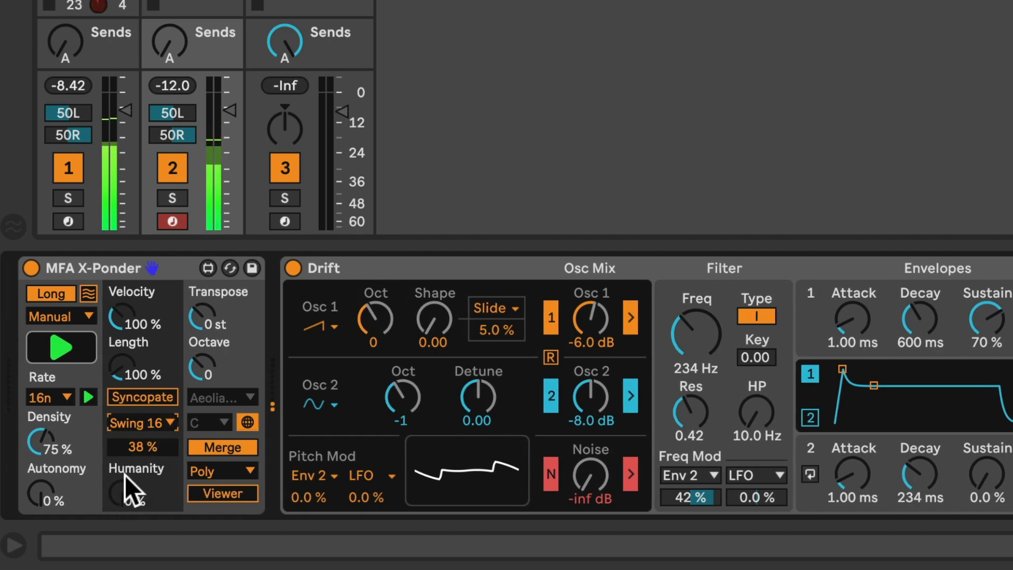
# Try X-Ponder's Humanity at amounts such as 61% and 72%, set the swing amount to 0%, and return Humanity to 0%
pyautogui.moveTo(125, 490); pyautogui.dragTo(125, 439)
pyautogui.hscroll(-2, 168, 479)
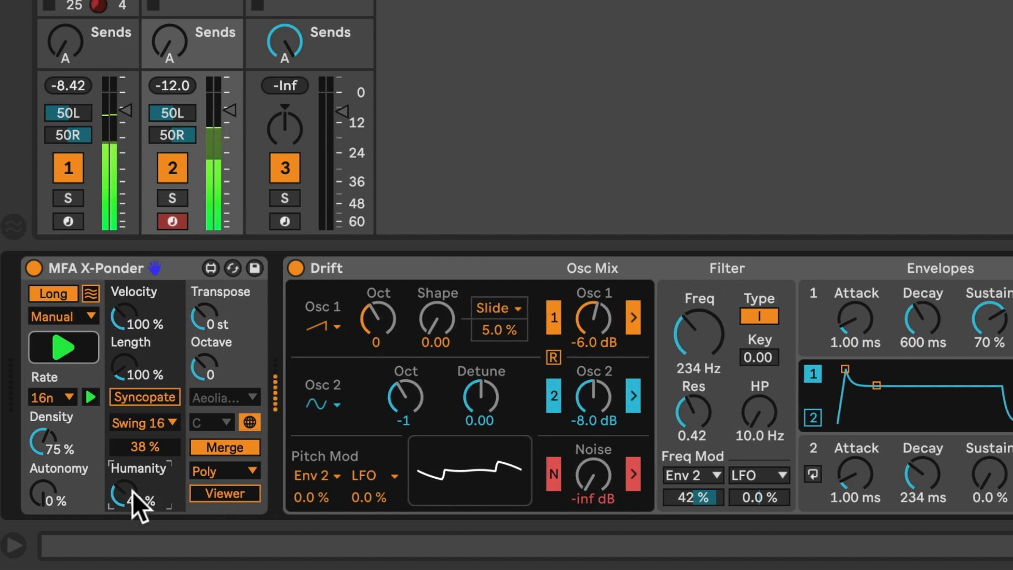
pyautogui.scroll(6, 119, 492)
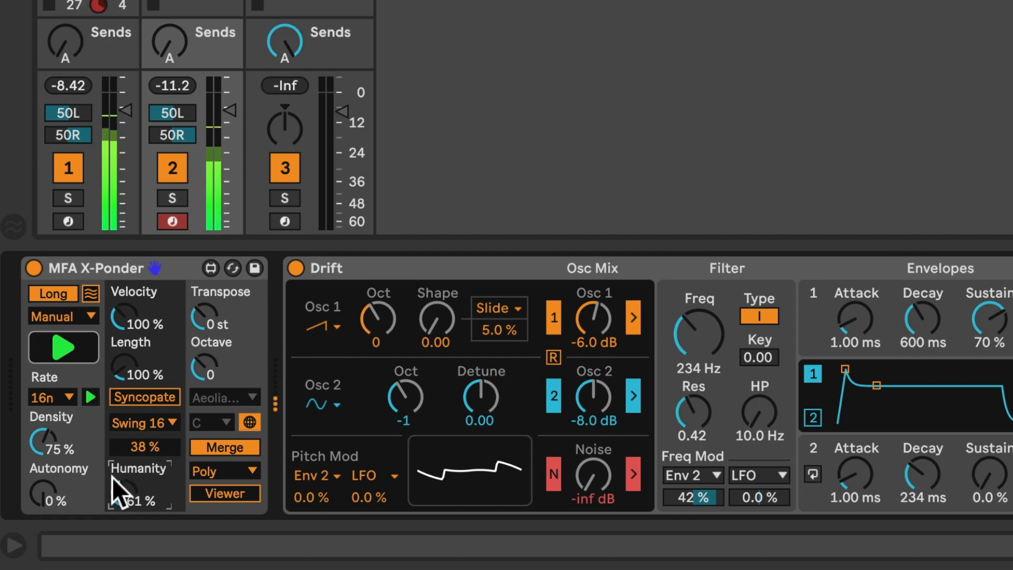
pyautogui.moveTo(118, 487); pyautogui.dragTo(117, 552)
pyautogui.moveTo(137, 448); pyautogui.dragTo(122, 420)
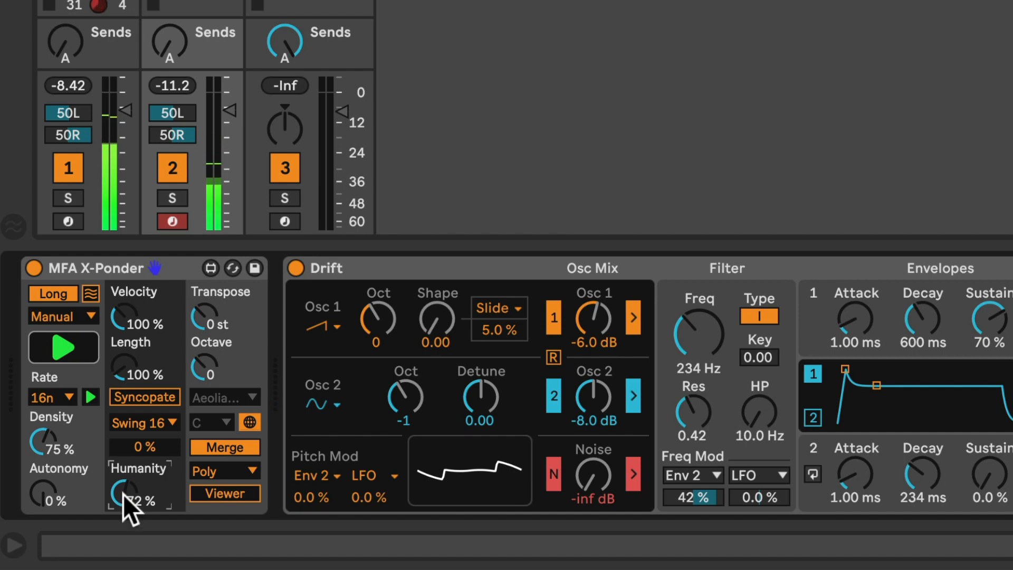
pyautogui.hscroll(1, 125, 491)
pyautogui.hscroll(-1, 133, 488)
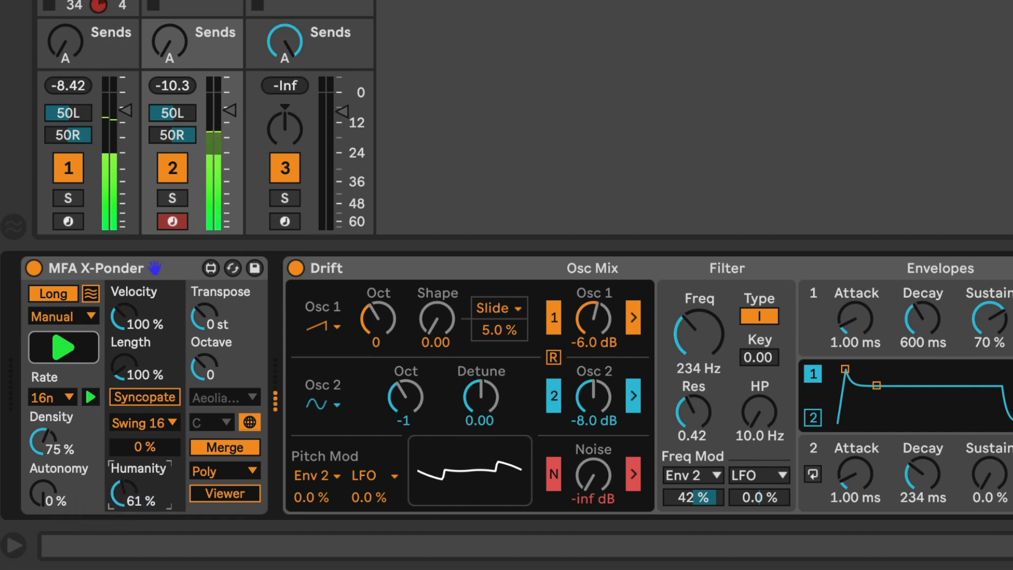
pyautogui.moveTo(125, 495); pyautogui.dragTo(126, 522)
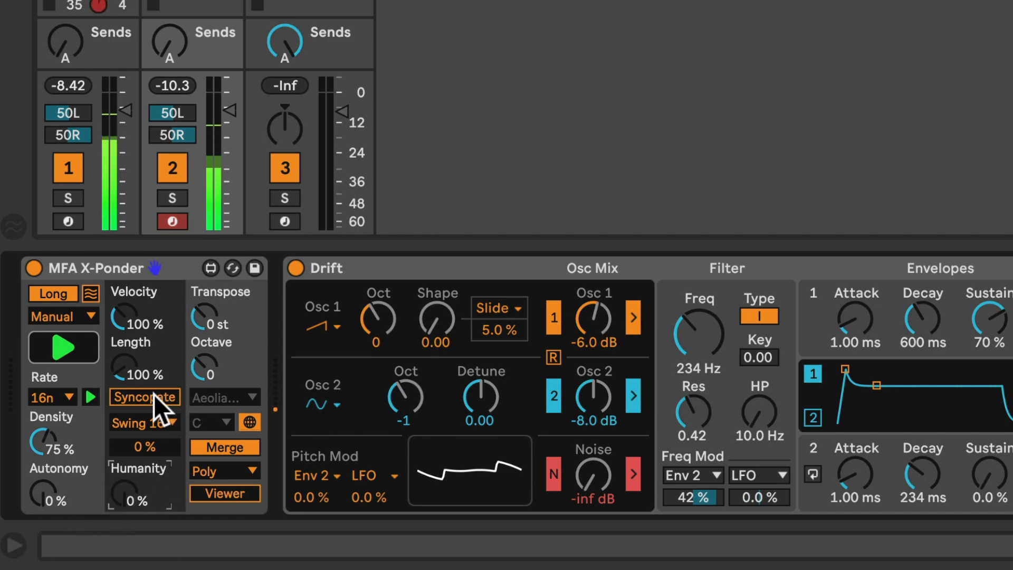
# Set X-Ponder's Density to 100%
pyautogui.hscroll(1, 153, 394)
pyautogui.hscroll(-1, 43, 445)
pyautogui.hscroll(1, 41, 442)
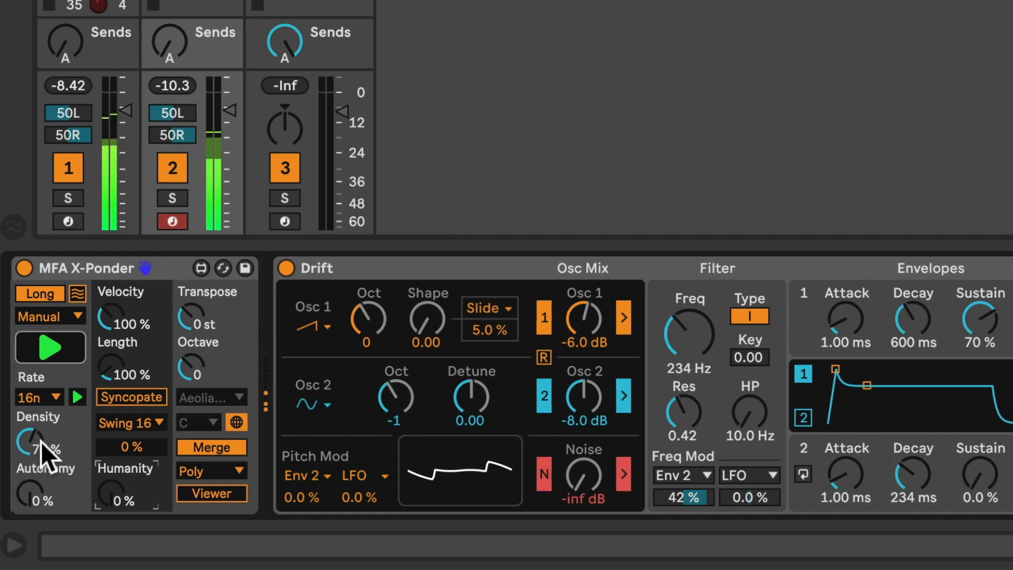
pyautogui.click(40, 442)
pyautogui.hscroll(-1, 42, 442)
pyautogui.click(42, 442)
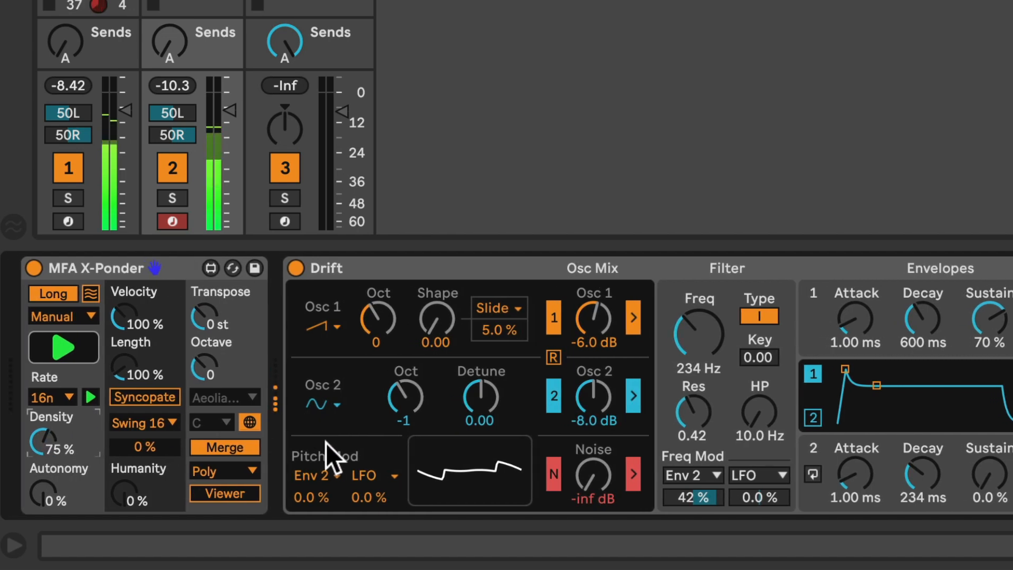
pyautogui.moveTo(38, 432); pyautogui.dragTo(38, 407)
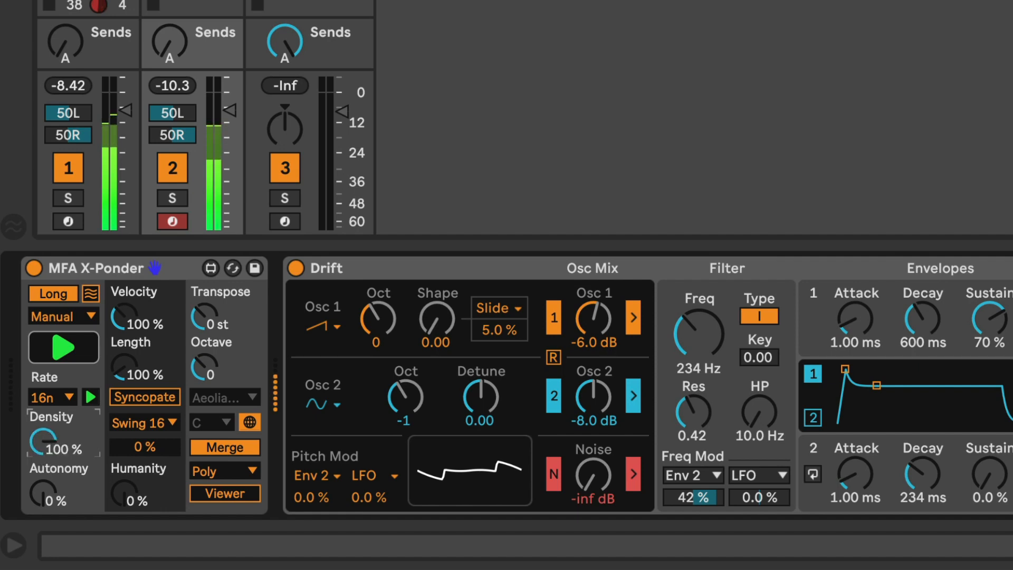
# Try X-Ponder's Syncopate at Rates 16n and 8n, set the Rate back to 16n, and turn Syncopate off
pyautogui.click(160, 395)
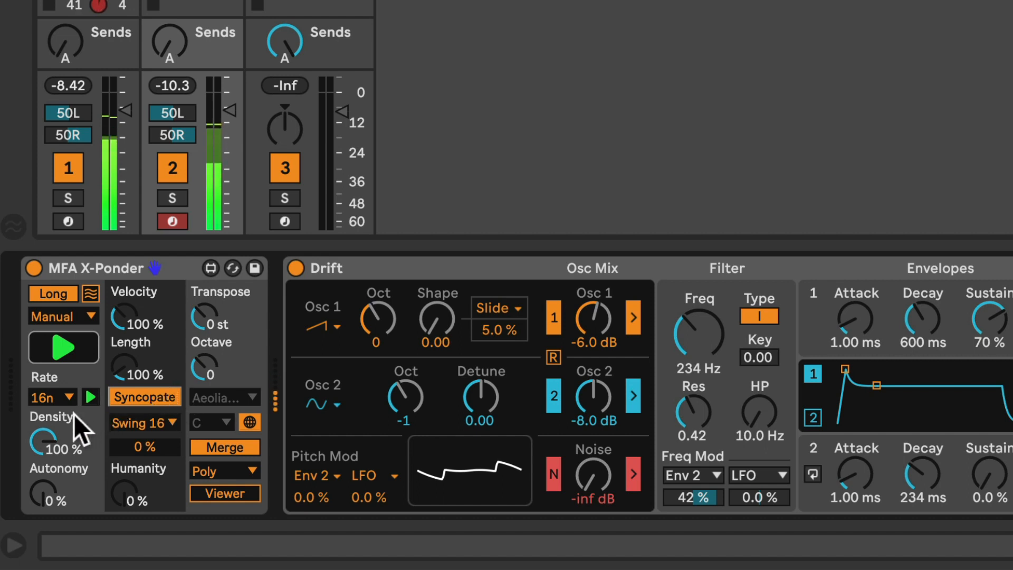
pyautogui.click(44, 397)
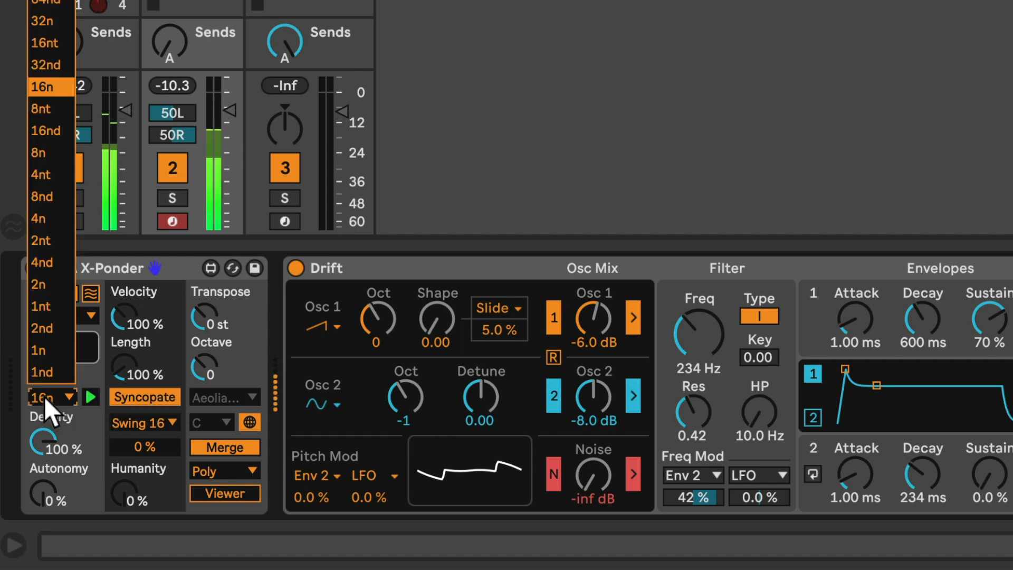
pyautogui.click(41, 152)
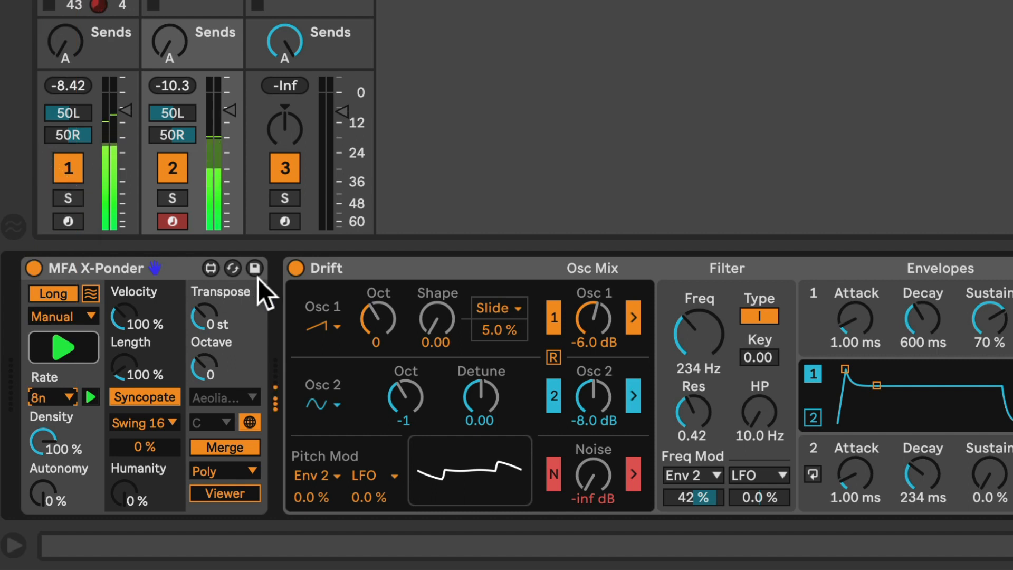
pyautogui.click(57, 393)
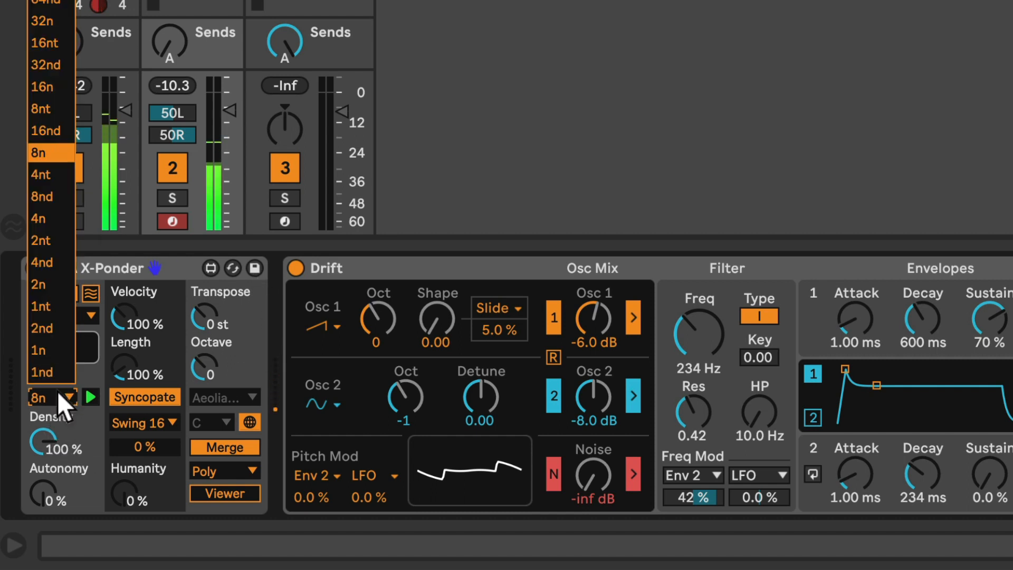
pyautogui.click(45, 79)
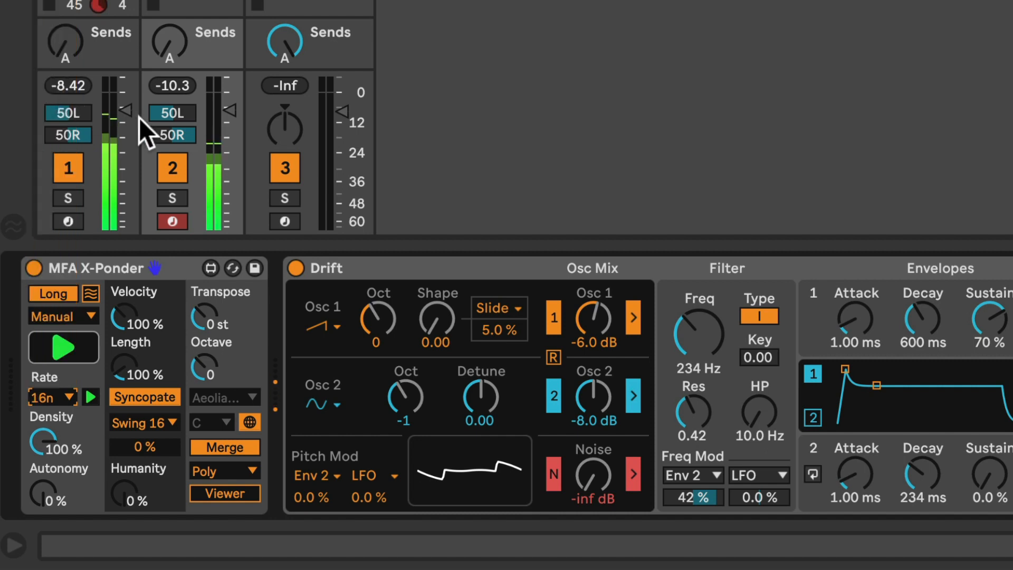
pyautogui.click(158, 395)
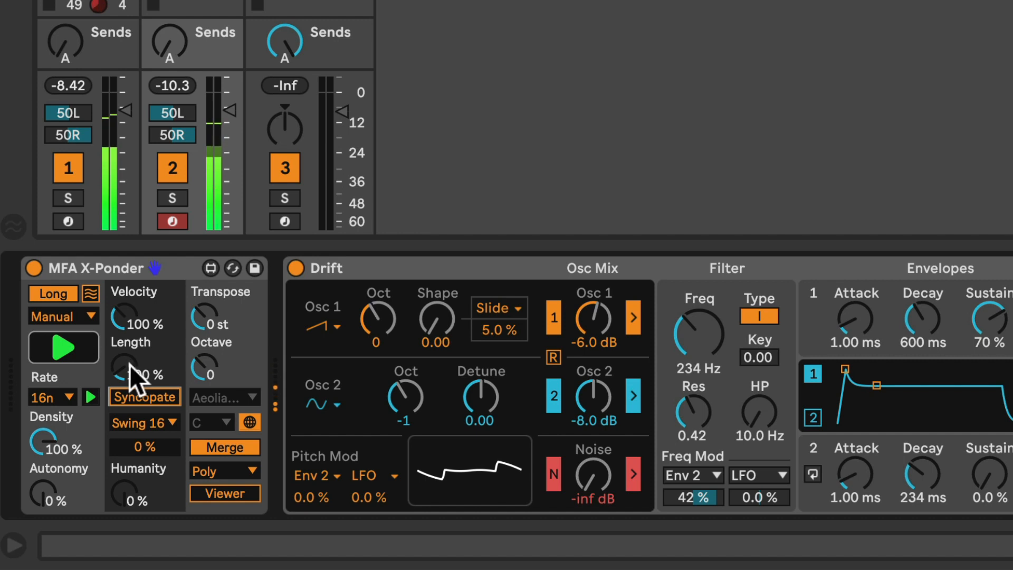
# Try X-Ponder's Length at 446%, set Drift's envelope 1 Sustain to 84%, and lower Length to 6%
pyautogui.moveTo(125, 368); pyautogui.dragTo(124, 282)
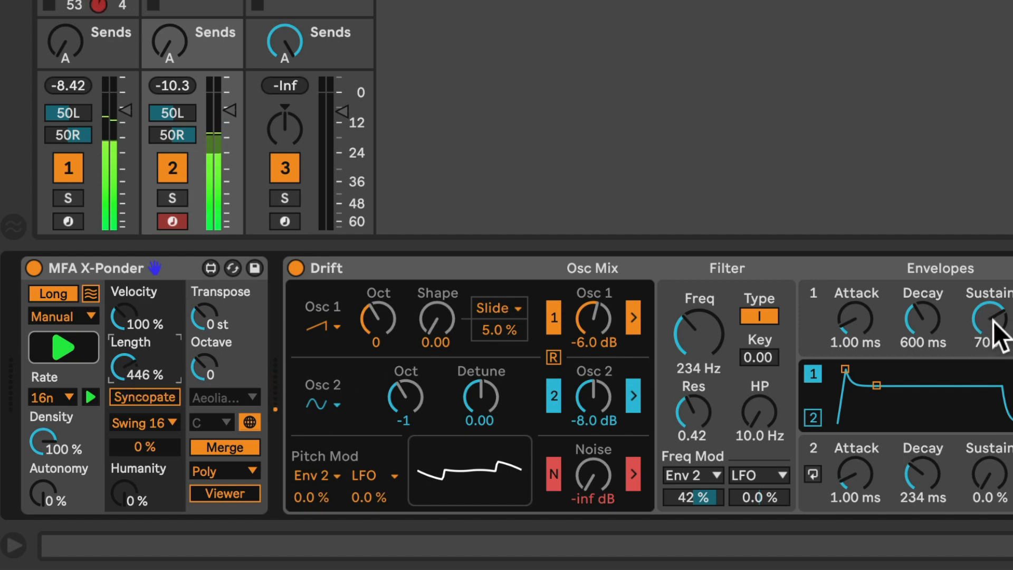
pyautogui.moveTo(996, 334); pyautogui.dragTo(996, 321)
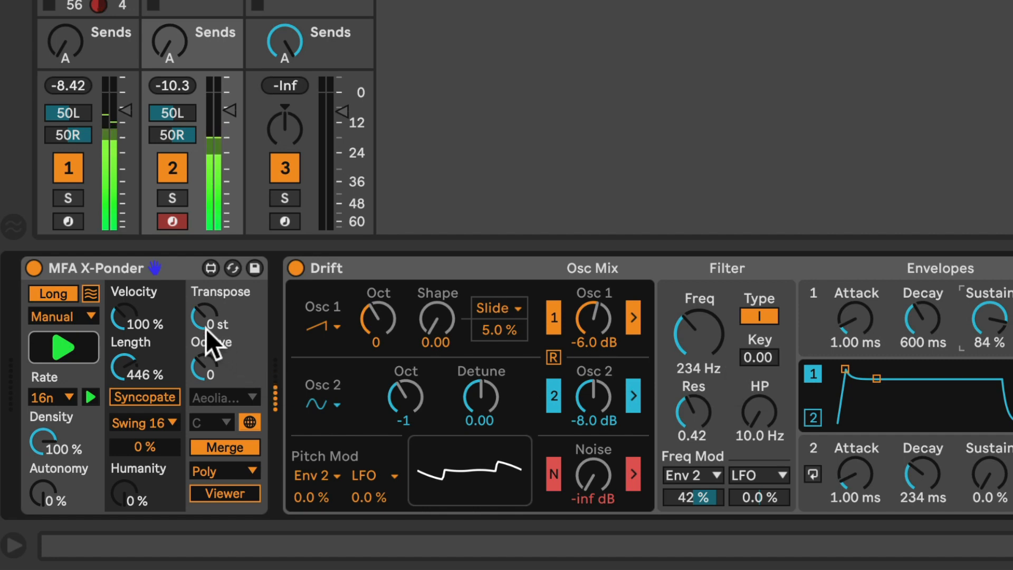
pyautogui.moveTo(124, 365); pyautogui.dragTo(125, 387)
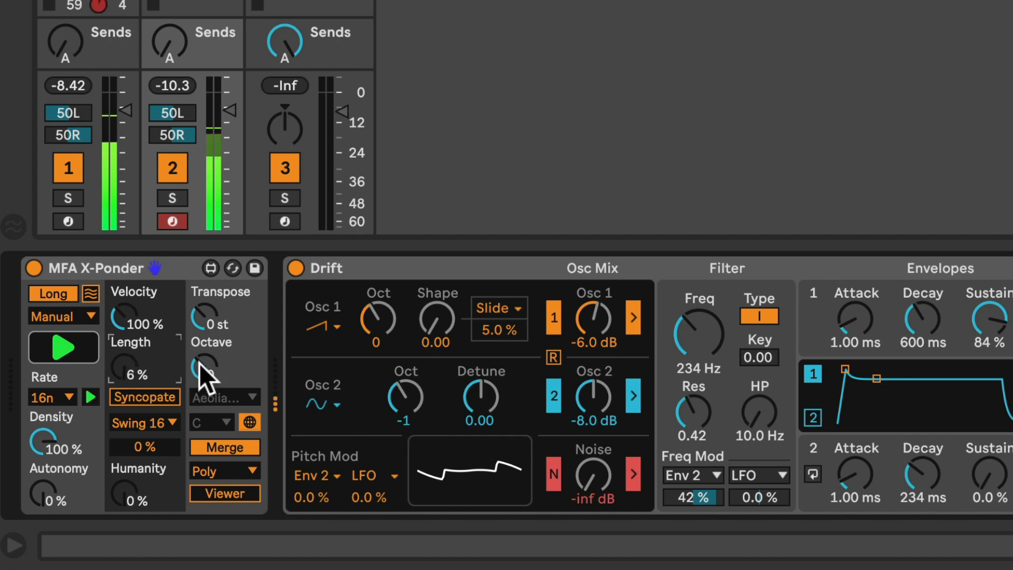
# Try X-Ponder's Velocity at 200% and at a low amount, and reset Velocity and Length to 100%
pyautogui.click(118, 313)
pyautogui.moveTo(118, 313); pyautogui.dragTo(118, 275)
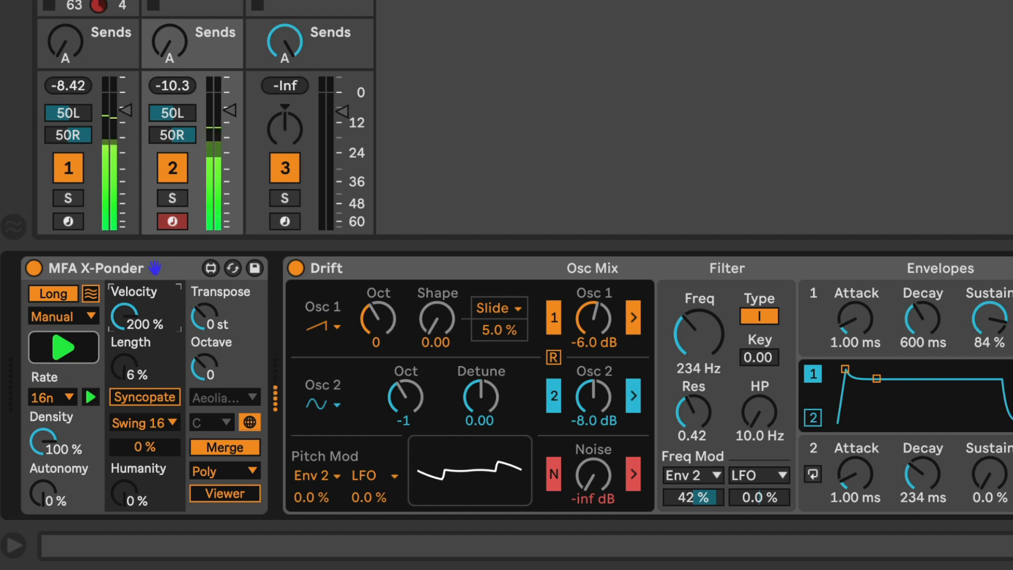
pyautogui.moveTo(124, 317); pyautogui.dragTo(124, 360)
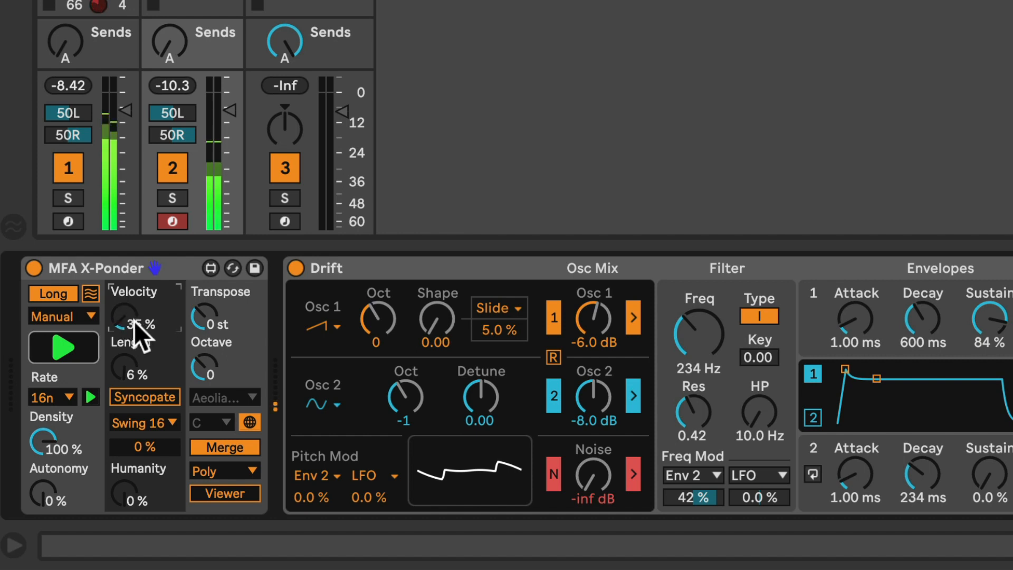
pyautogui.doubleClick(124, 366)
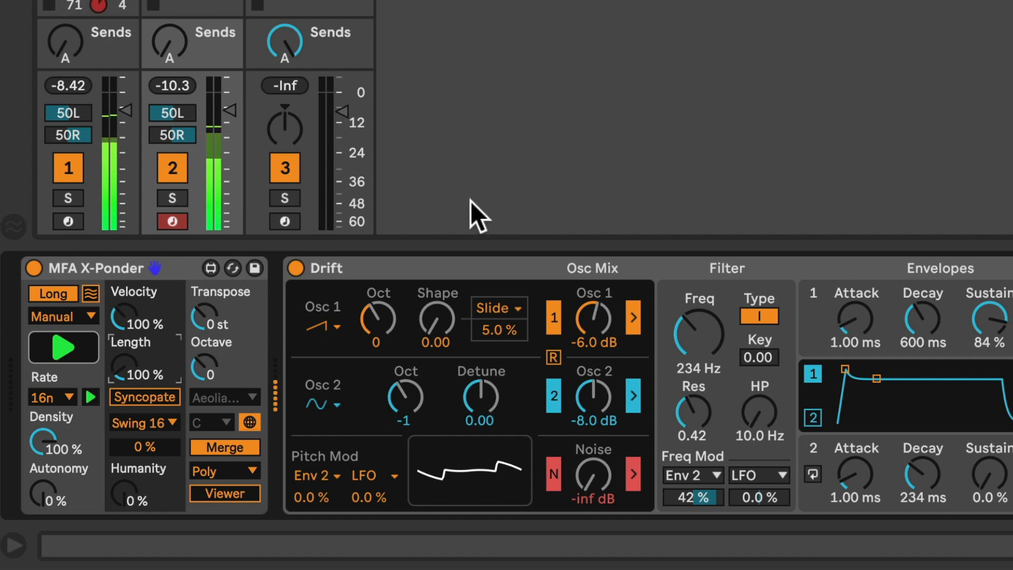
# Try X-Ponder's Transpose and return it to 0 st, and set Octave to -1 after trying other octaves
pyautogui.click(201, 314)
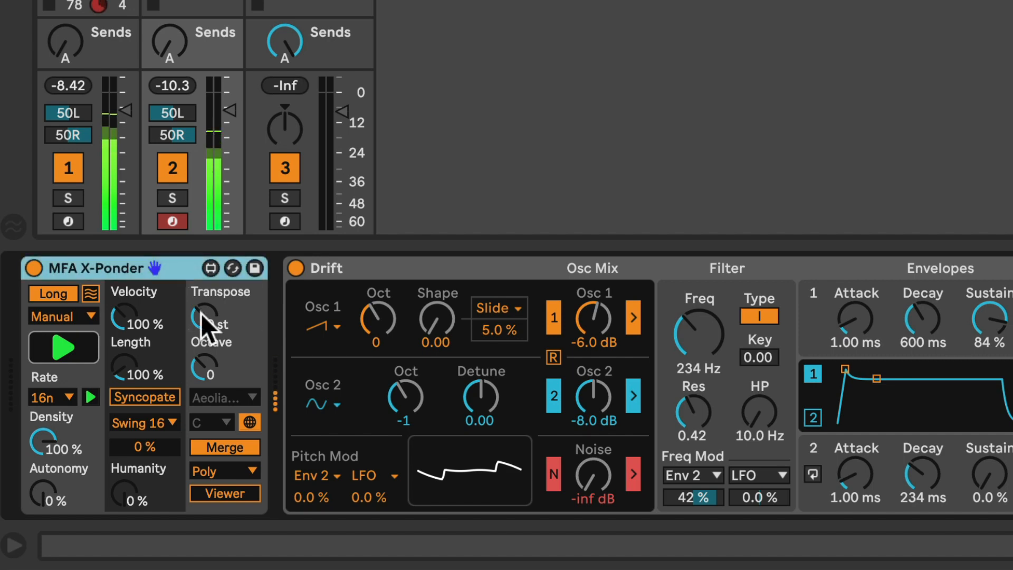
pyautogui.moveTo(201, 314); pyautogui.dragTo(496, 195)
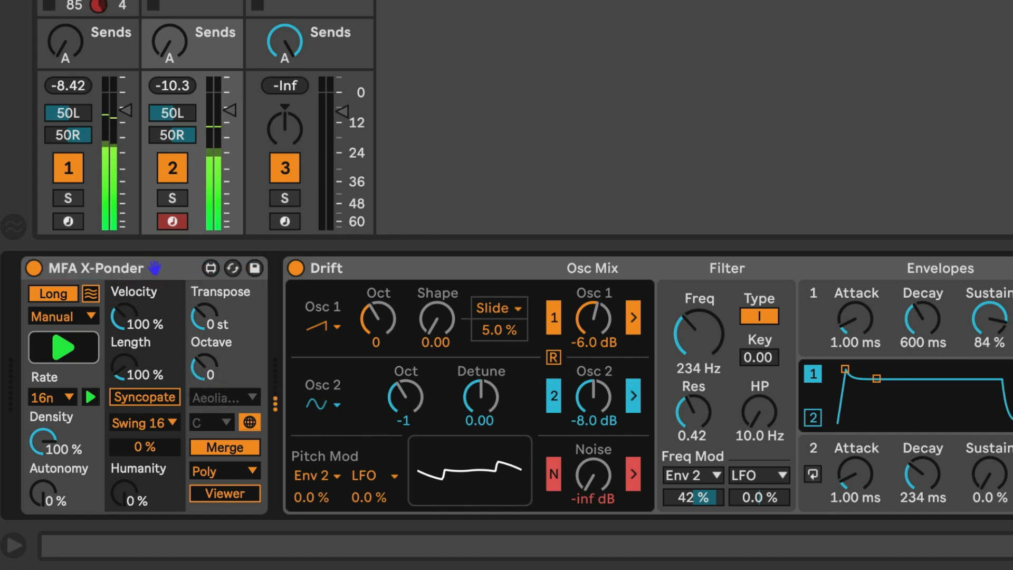
pyautogui.click(200, 369)
pyautogui.moveTo(201, 370); pyautogui.dragTo(201, 364)
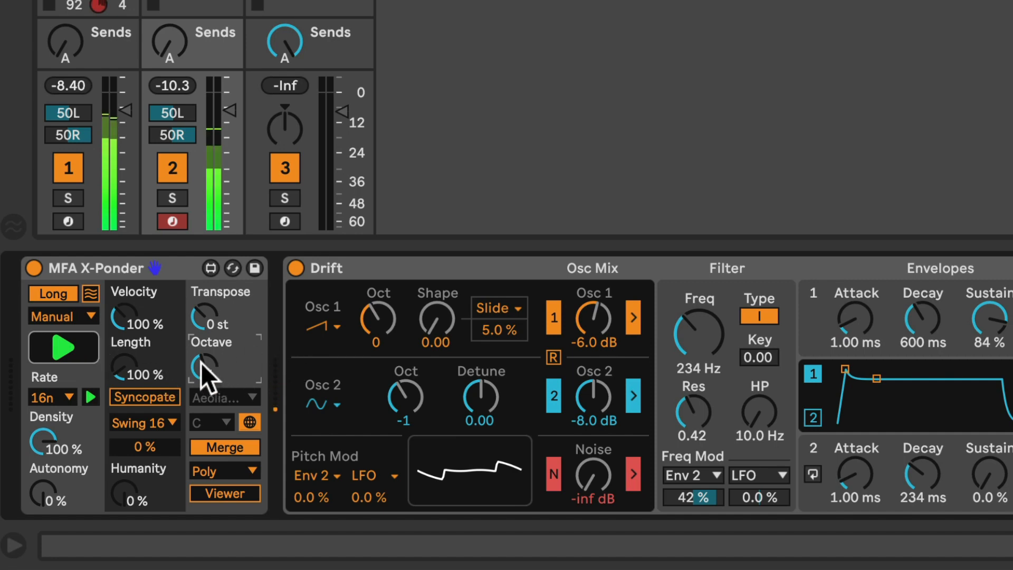
pyautogui.moveTo(207, 362); pyautogui.dragTo(207, 377)
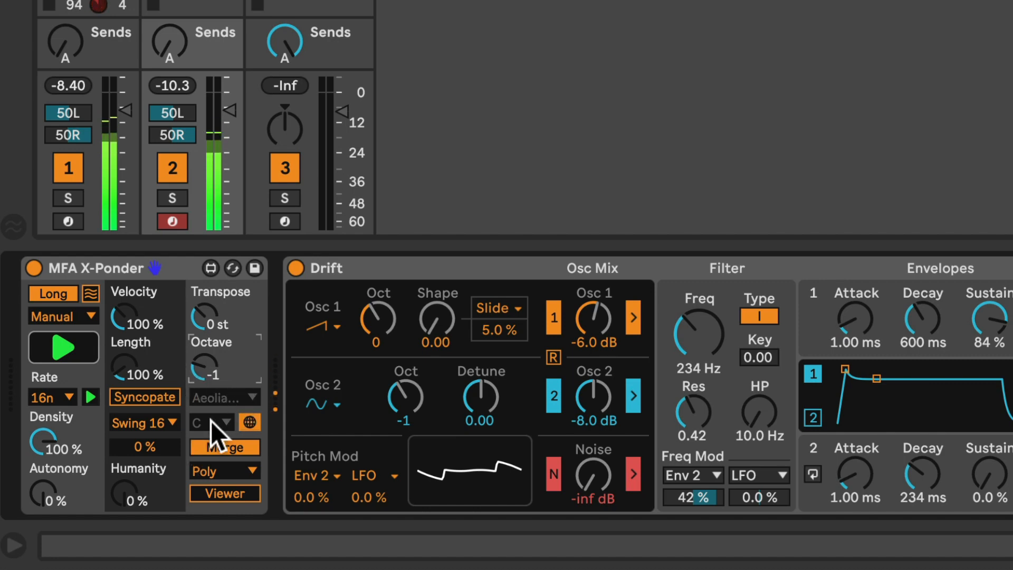
# Turn X-Ponder's global scale option off and back on
pyautogui.click(250, 420)
pyautogui.click(250, 420)
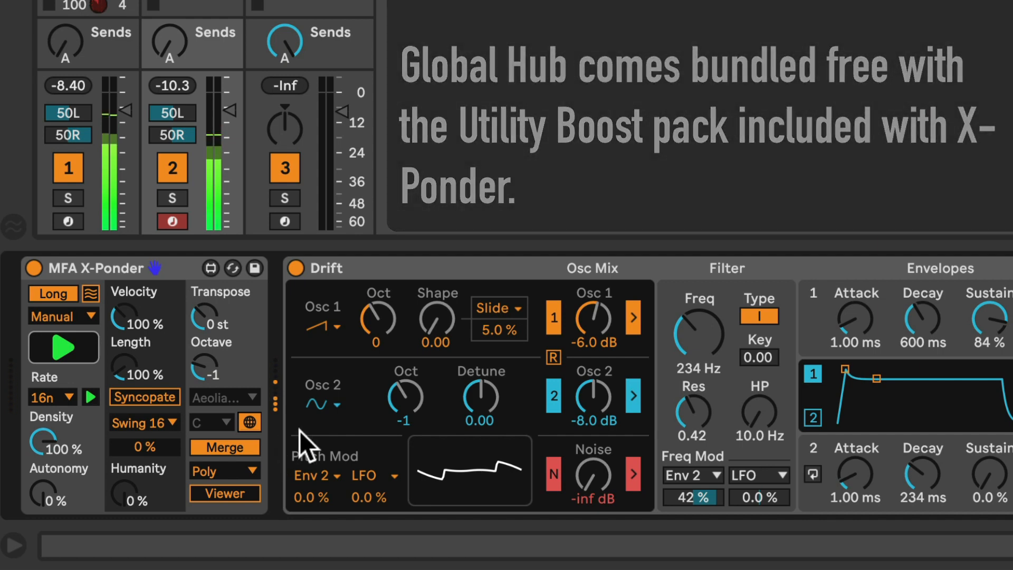
# Switch X-Ponder's output from Merge to Solo, and return its note mode to Poly after trying Last and Low
pyautogui.click(246, 448)
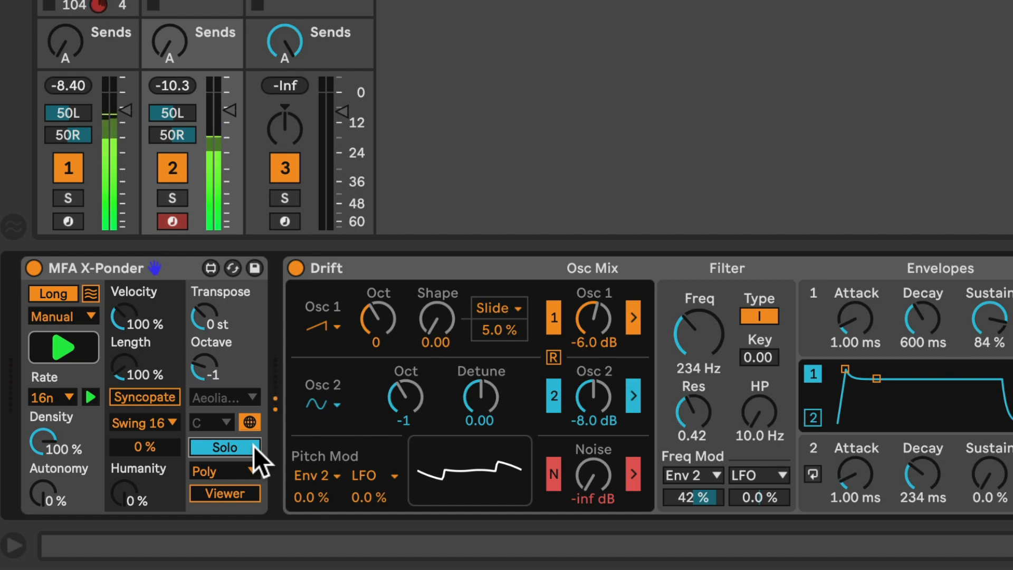
pyautogui.click(240, 471)
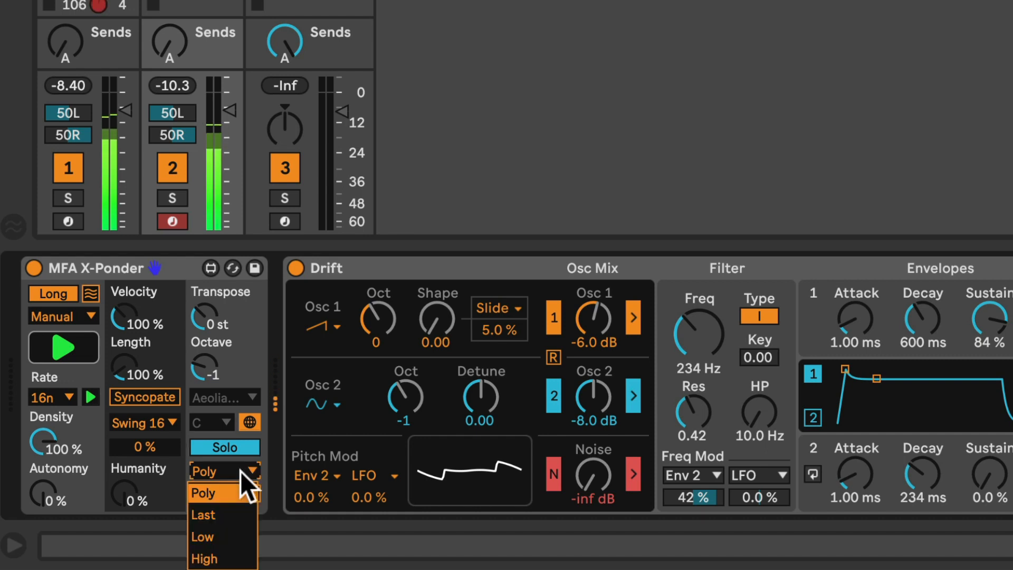
pyautogui.click(233, 511)
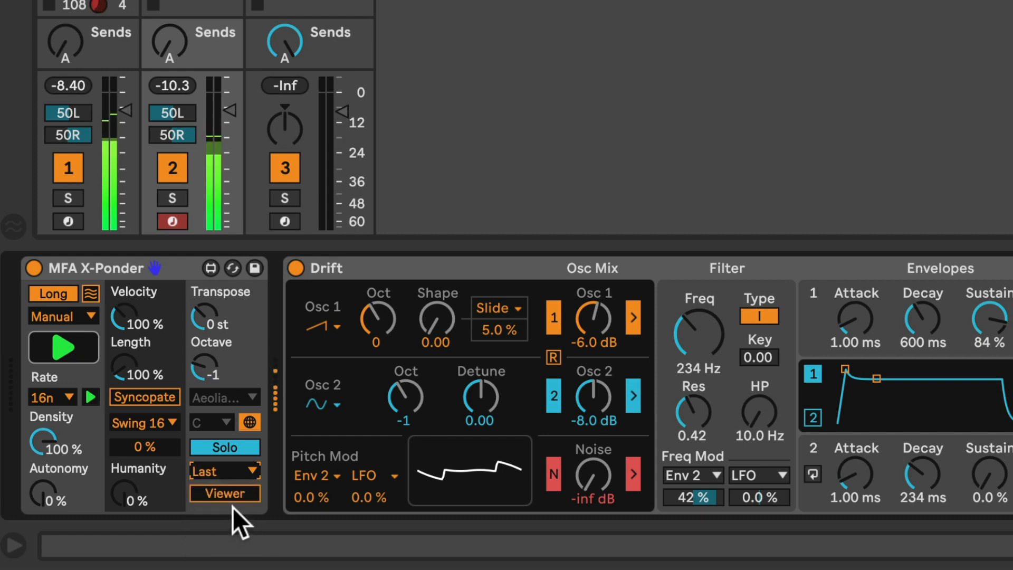
pyautogui.click(236, 469)
pyautogui.click(222, 533)
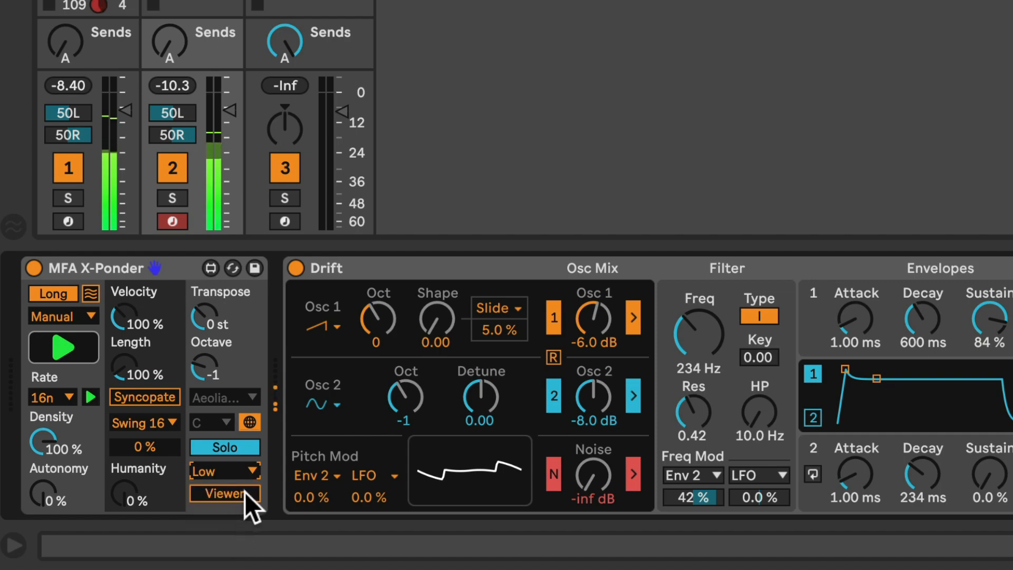
pyautogui.click(246, 471)
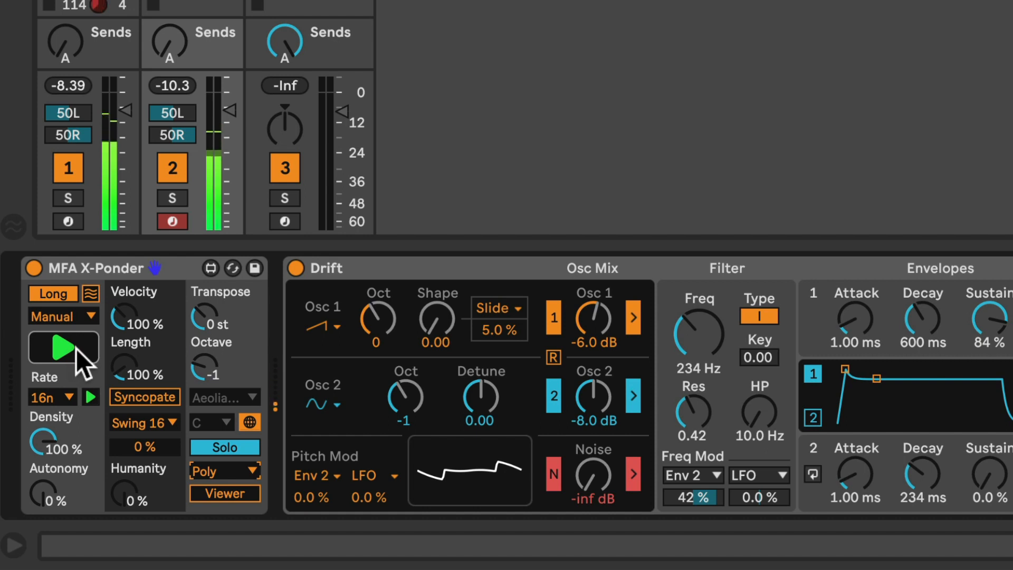
# Set X-Ponder's playback mode to Fixed with an Interval of 2 and switch its memory to Short
pyautogui.click(86, 315)
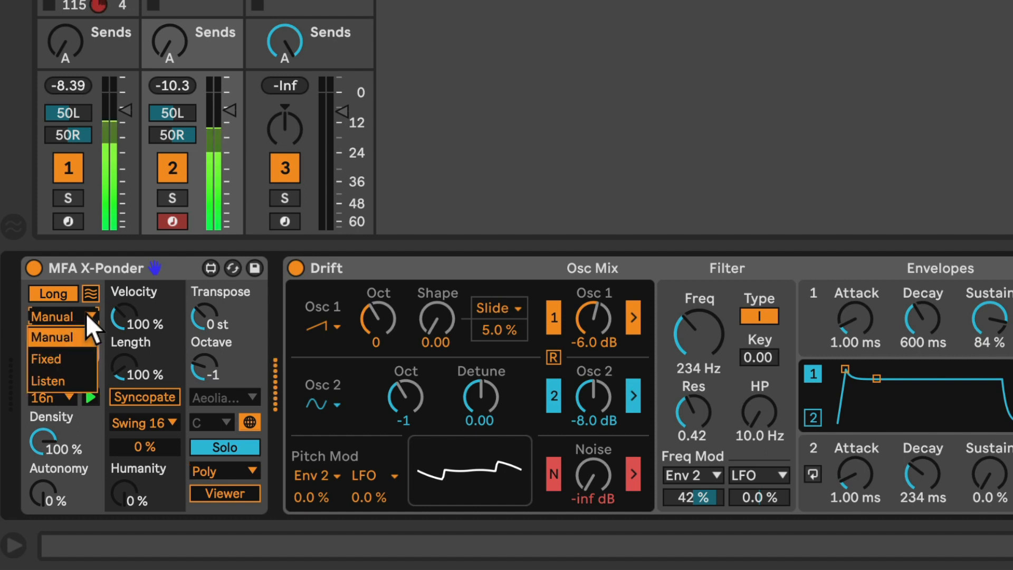
pyautogui.click(76, 355)
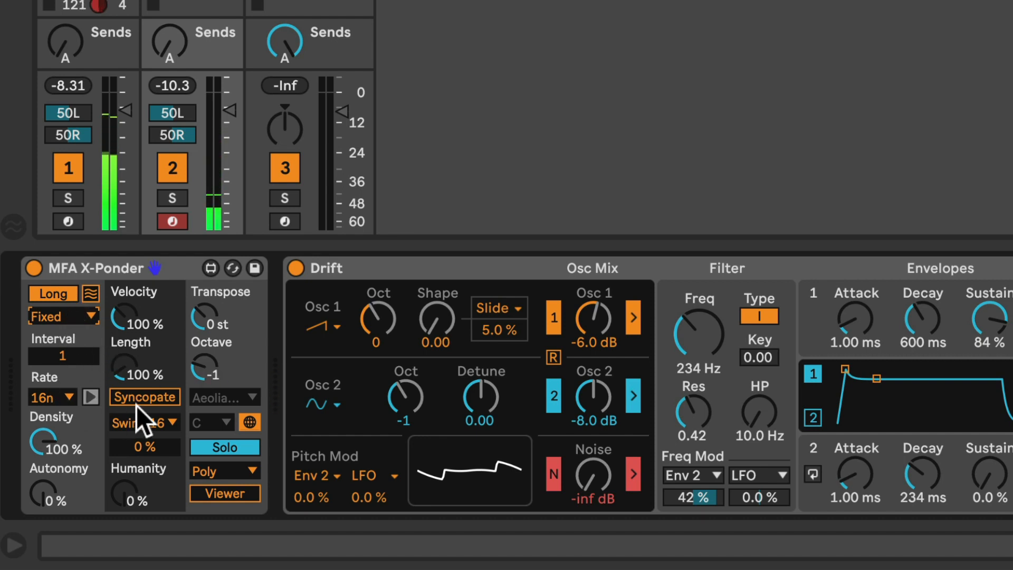
pyautogui.click(80, 352)
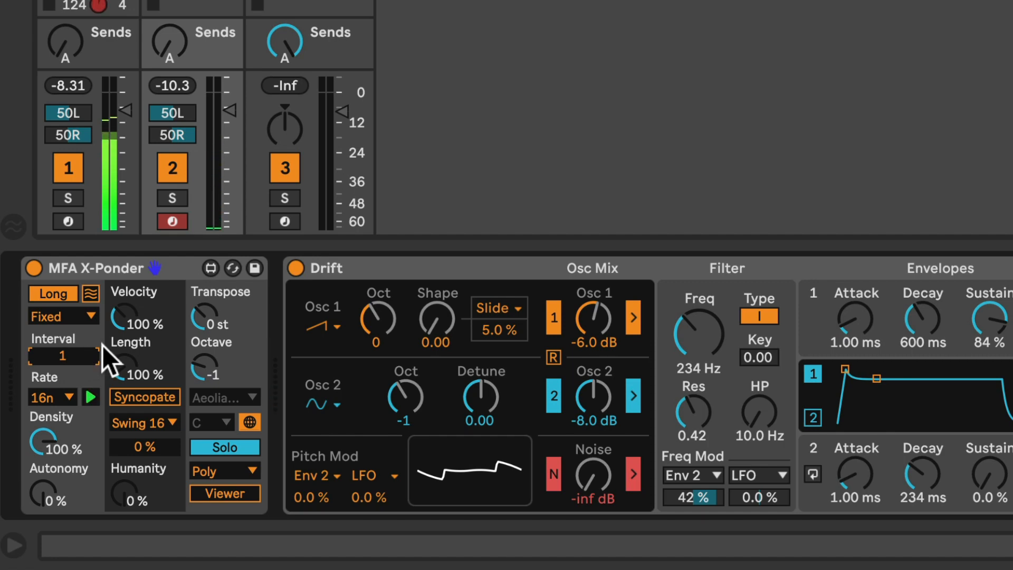
pyautogui.press('Up')
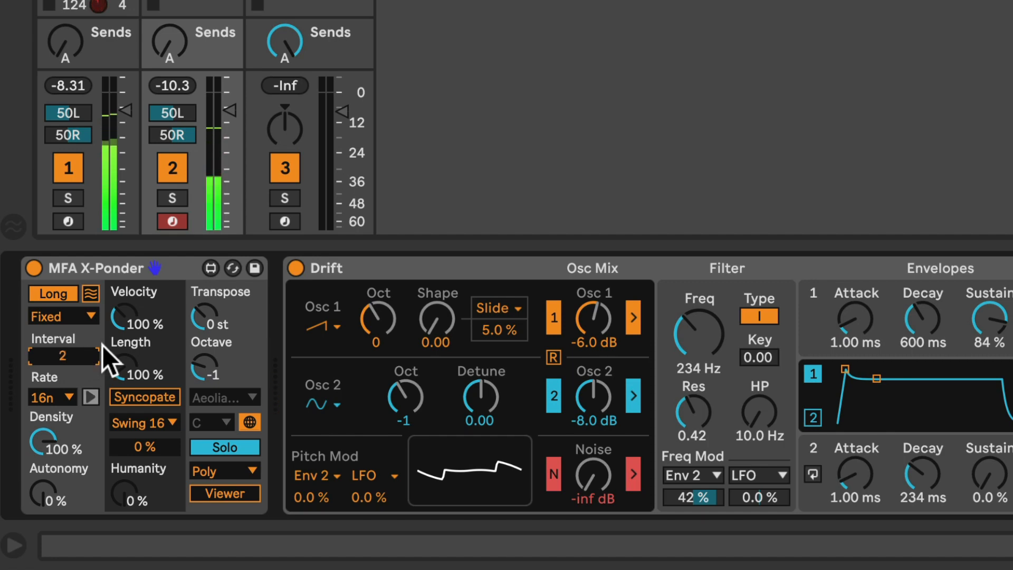
pyautogui.click(57, 293)
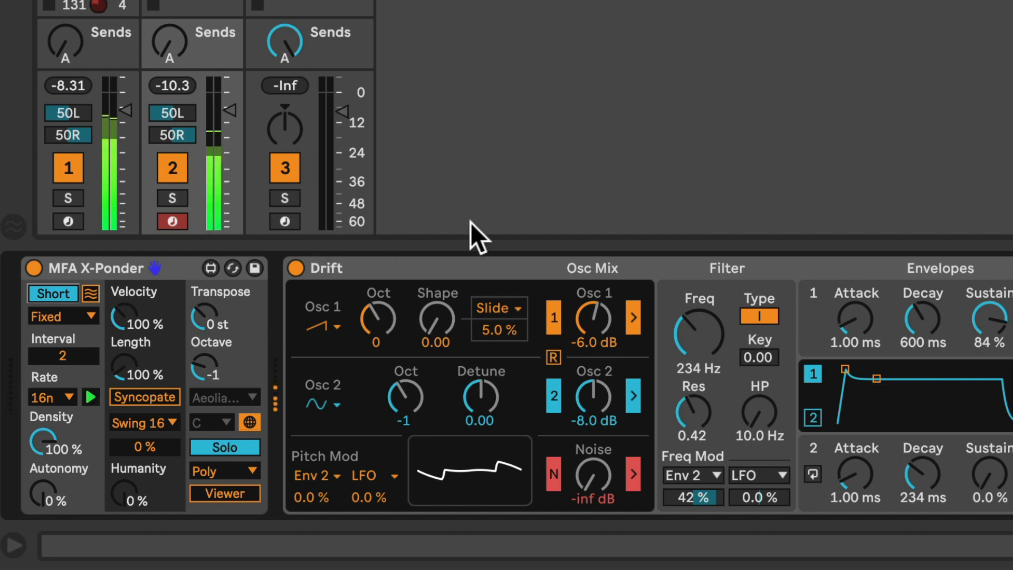
# Return X-Ponder's output to Merge and set its Octave to -2
pyautogui.click(243, 445)
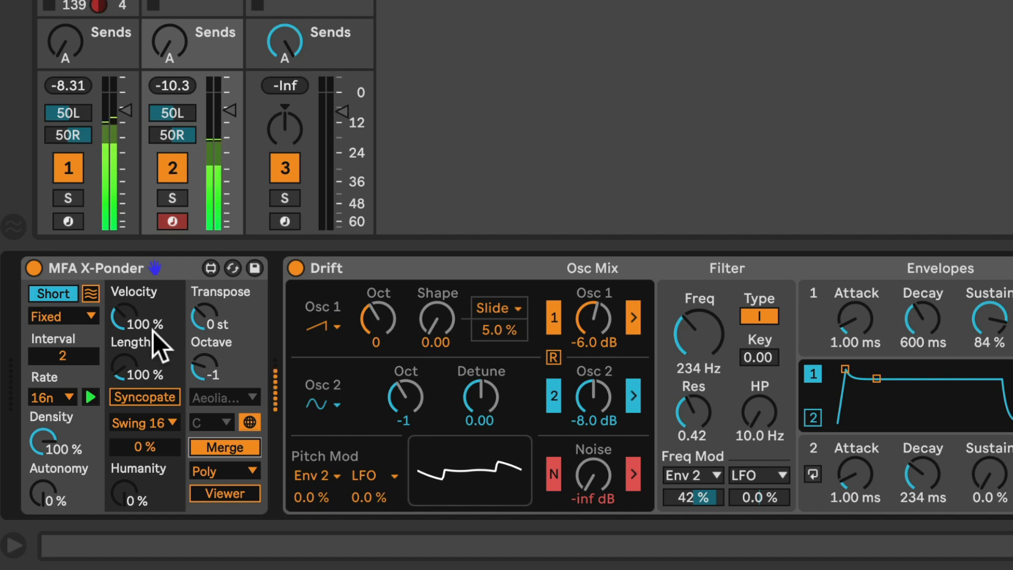
pyautogui.click(210, 365)
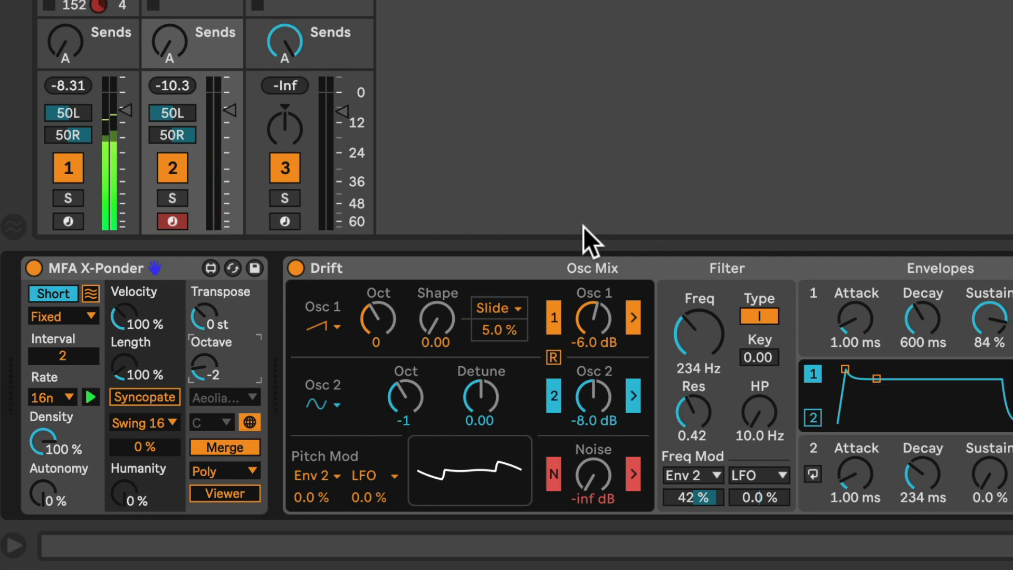
# Set X-Ponder's Interval to 1 after trying 3, and show its note Viewer
pyautogui.click(64, 356)
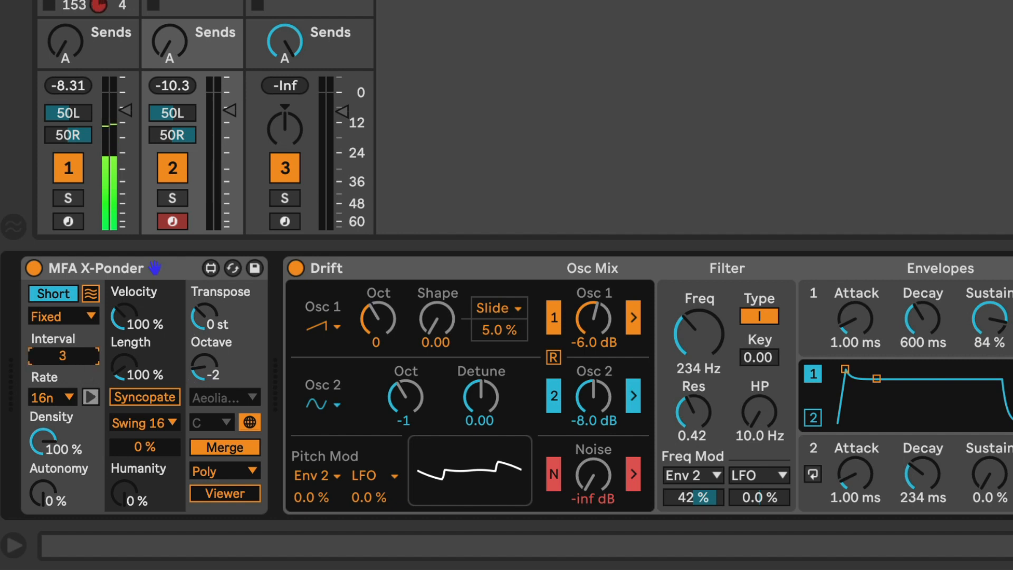
pyautogui.moveTo(72, 350); pyautogui.dragTo(71, 331)
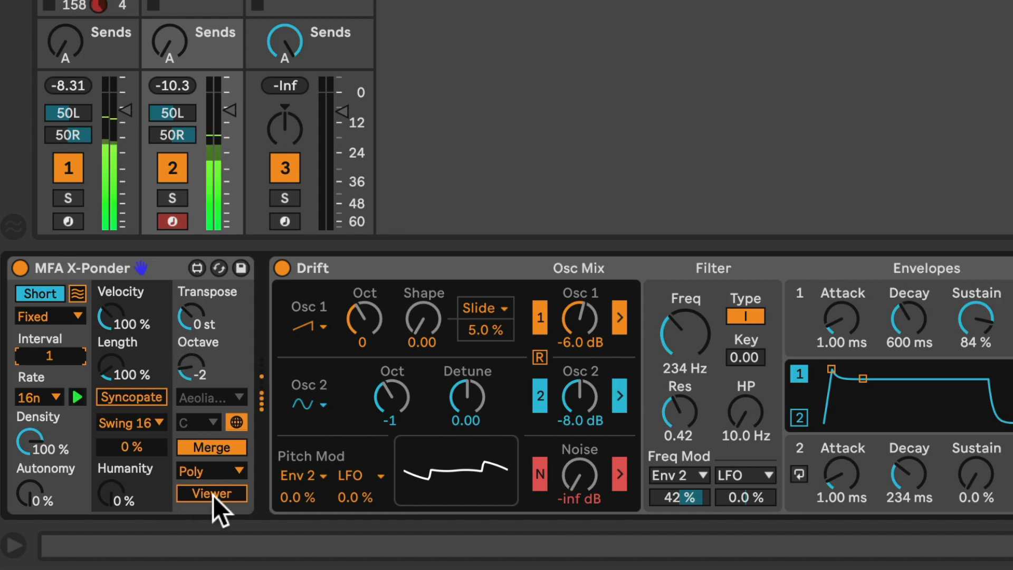
pyautogui.click(218, 494)
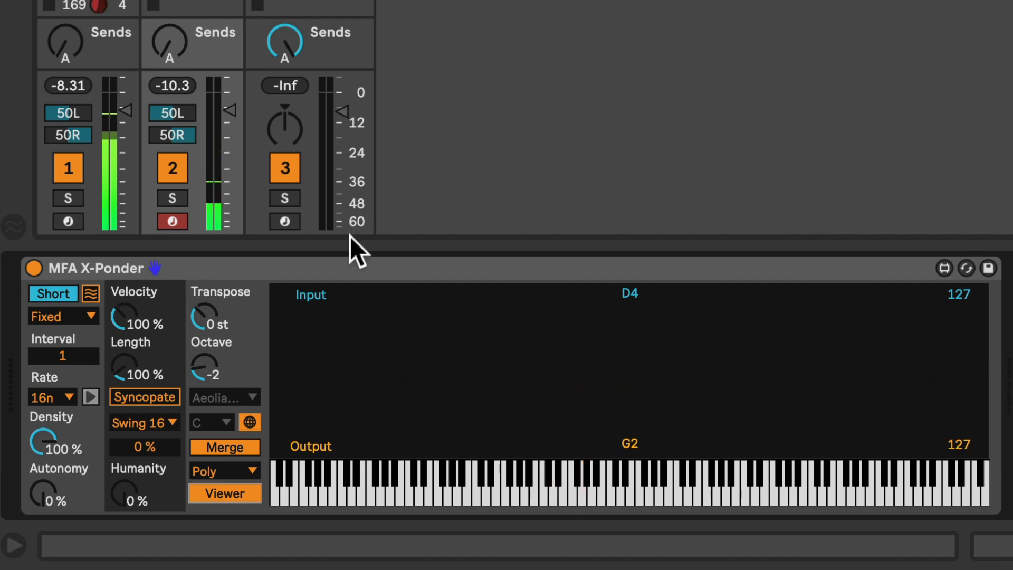
# Set X-Ponder's playback mode to Listen and lower its Density to 90%
pyautogui.click(58, 354)
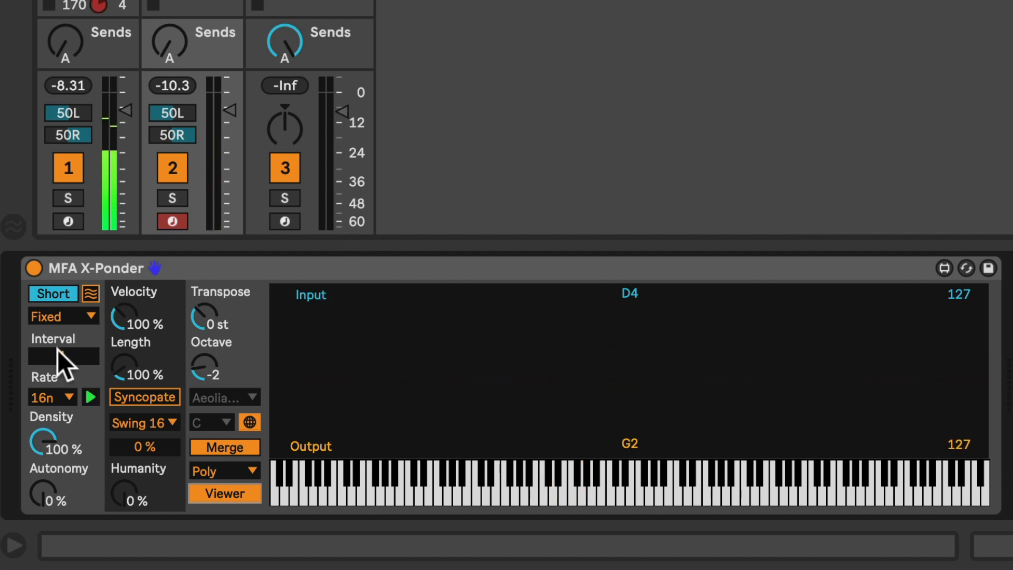
pyautogui.click(62, 315)
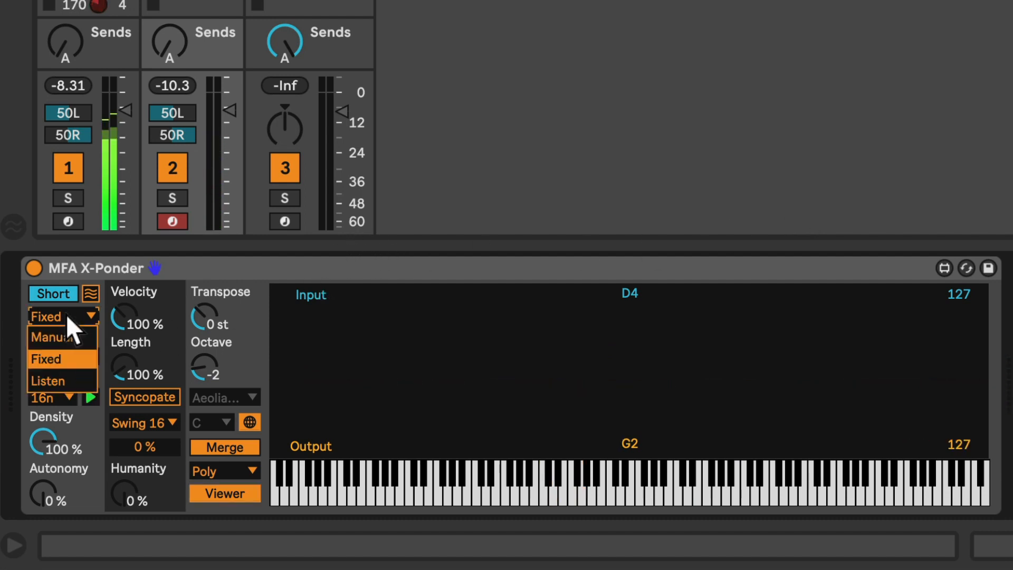
pyautogui.click(62, 382)
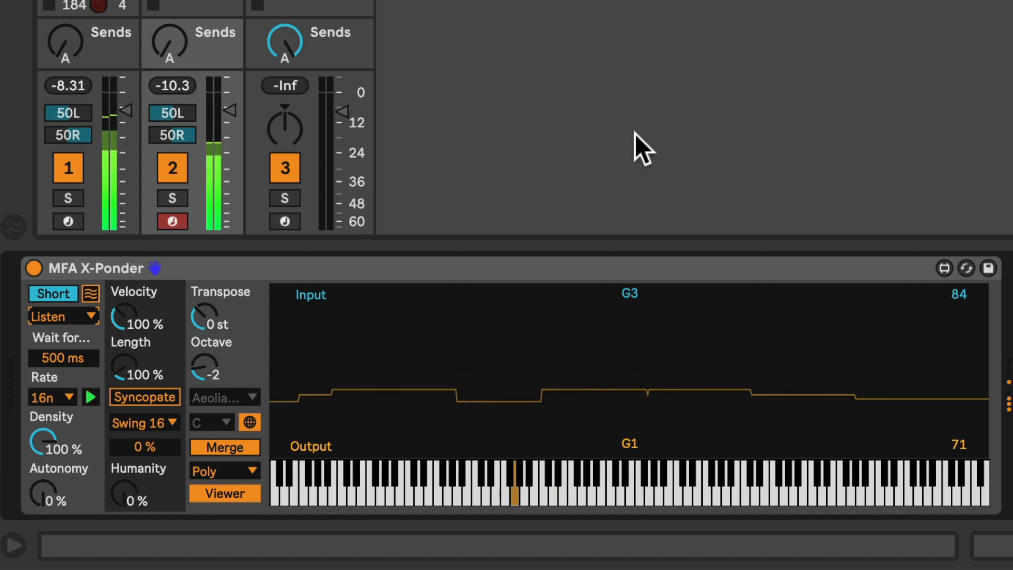
pyautogui.moveTo(27, 447); pyautogui.dragTo(50, 461)
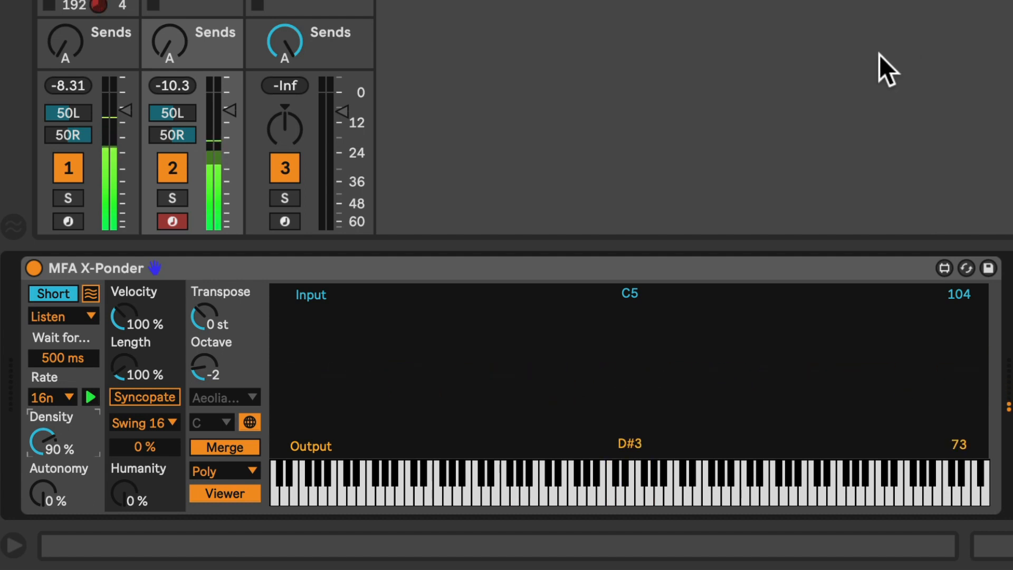
pyautogui.click(90, 294)
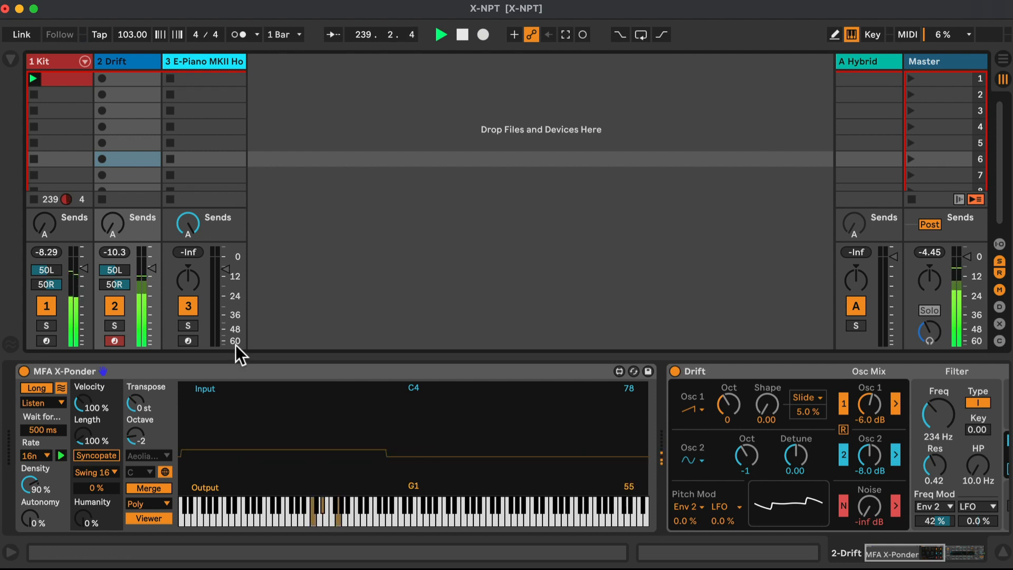
# Move X-Ponder from the Drift track to the E-Piano MKII Hollow track and set it to Octave 1 with Short memory
pyautogui.click(147, 373)
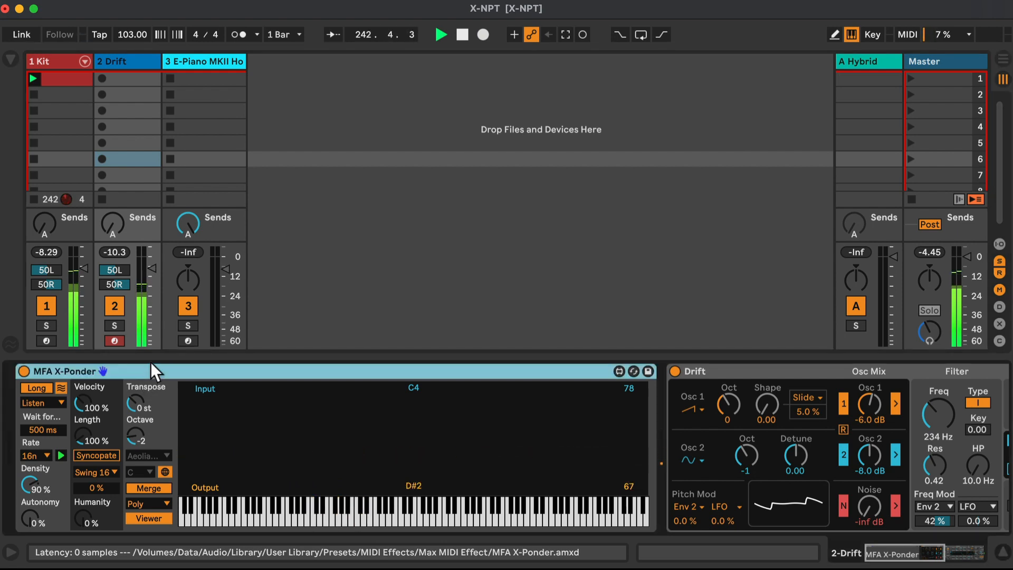
pyautogui.moveTo(176, 207); pyautogui.dragTo(205, 199)
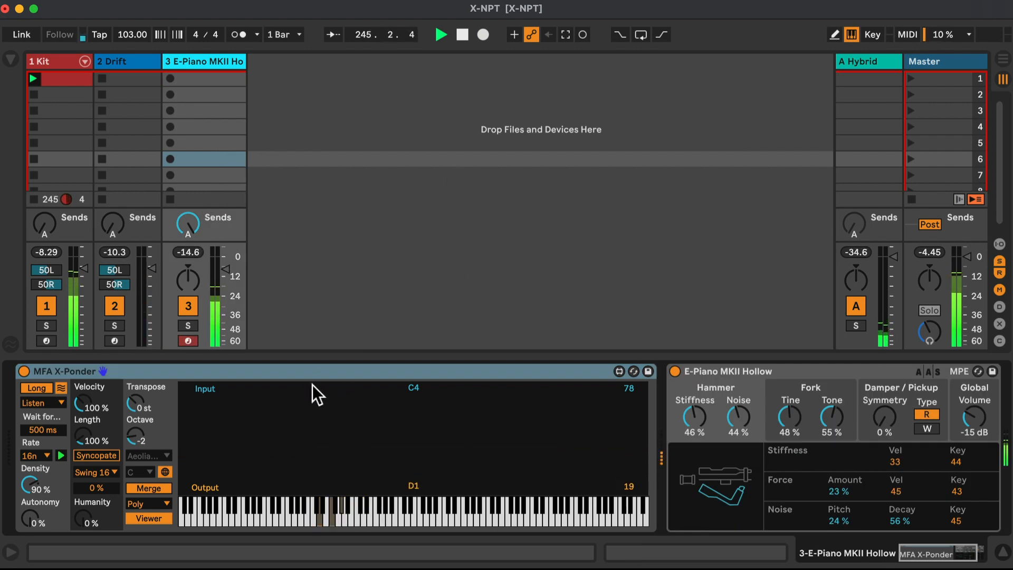
pyautogui.moveTo(134, 434); pyautogui.dragTo(134, 414)
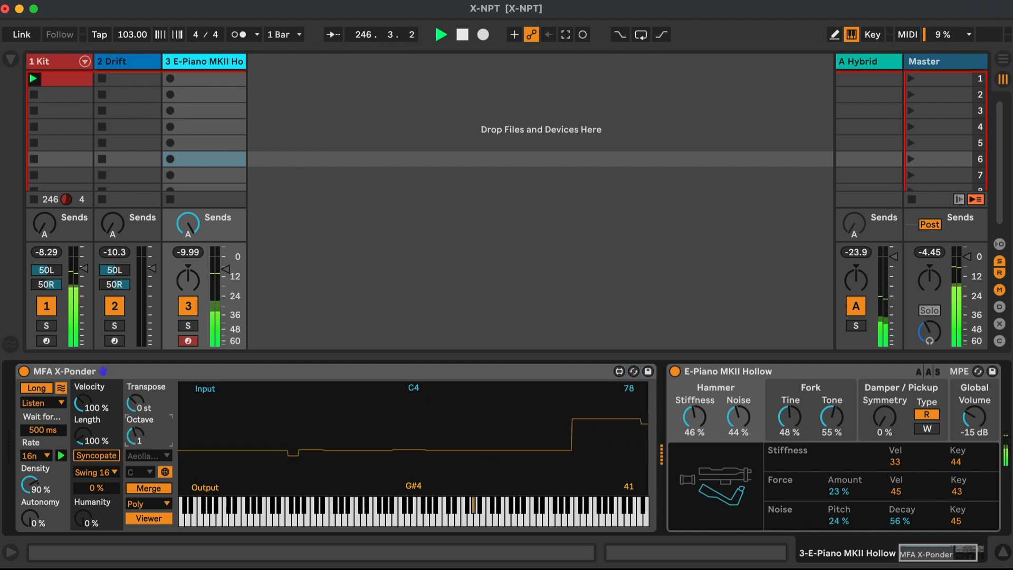
pyautogui.click(37, 386)
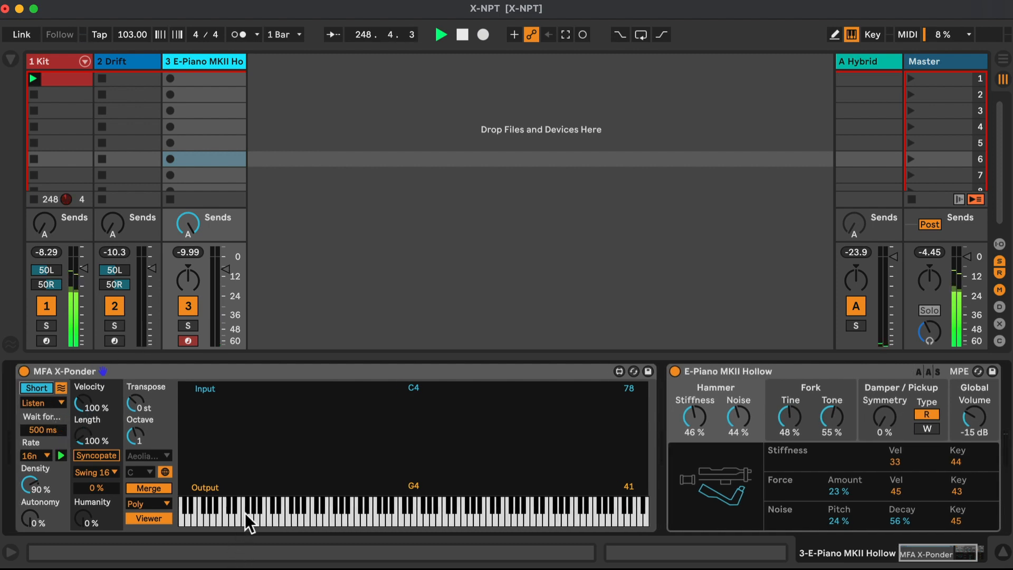
# Route MIDI from 2-Drift into the E-Piano track with its Monitor set to In, and arm the Drift track
pyautogui.click(999, 244)
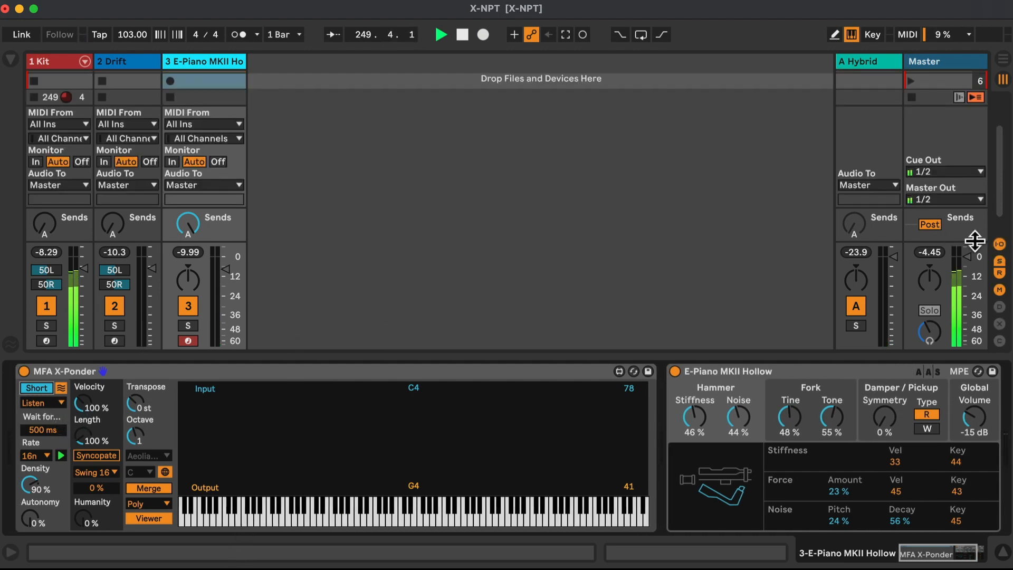
pyautogui.click(172, 161)
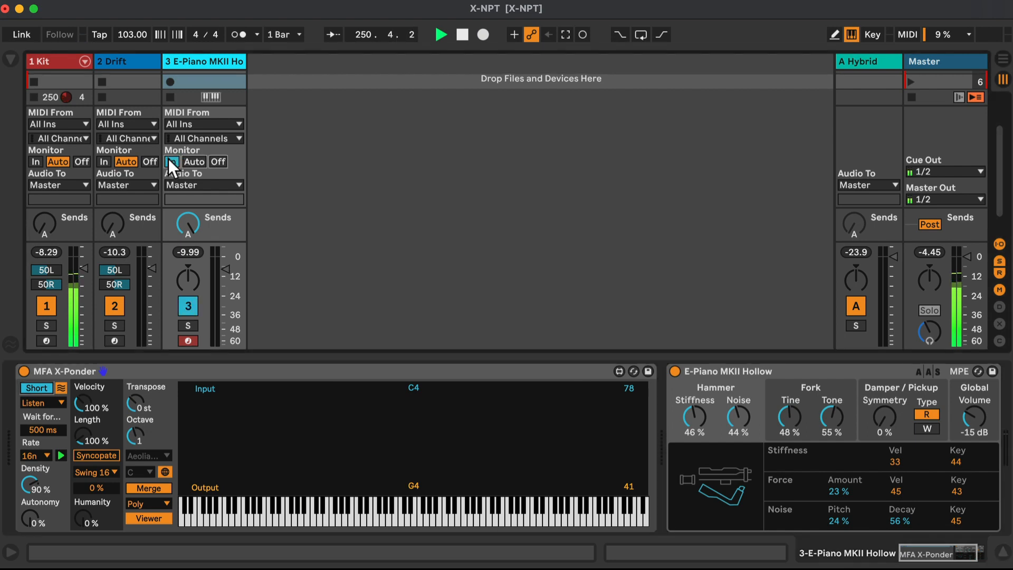
pyautogui.click(205, 120)
pyautogui.click(205, 259)
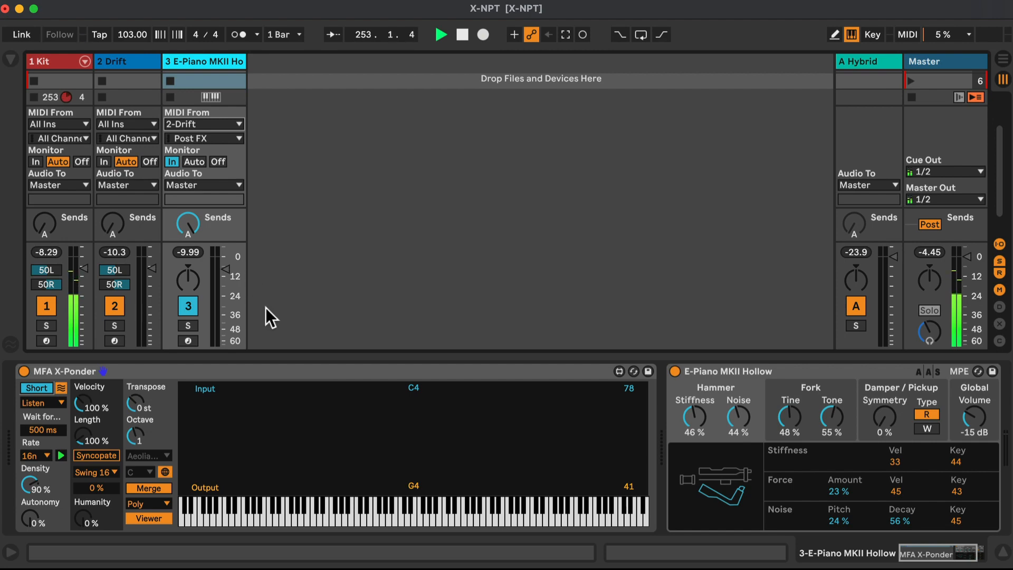
pyautogui.click(115, 341)
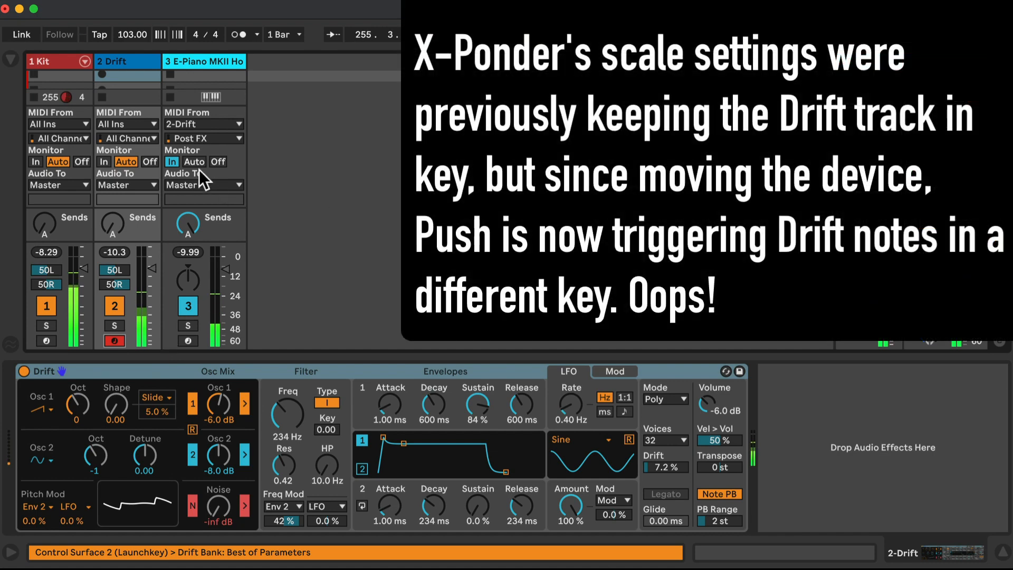
# Set the E-Piano track's Monitor to Auto and switch its X-Ponder output to Solo, keeping the memory on Short
pyautogui.click(198, 158)
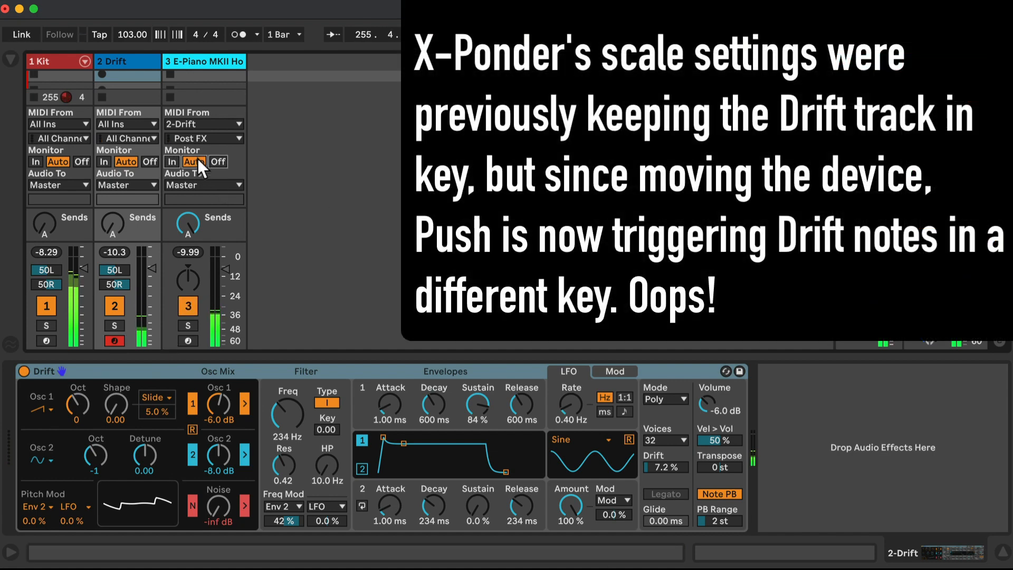
pyautogui.click(228, 56)
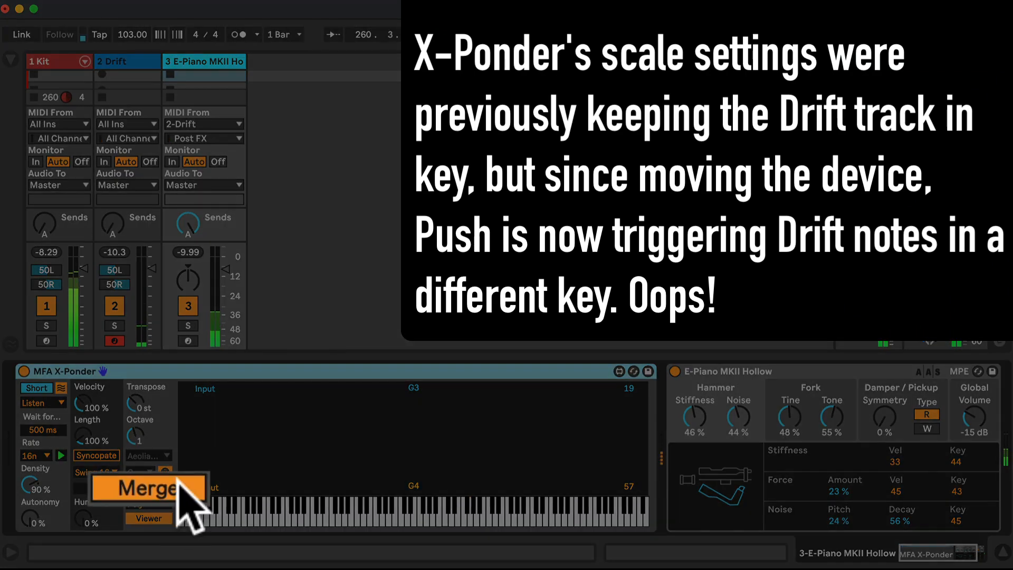
pyautogui.click(164, 488)
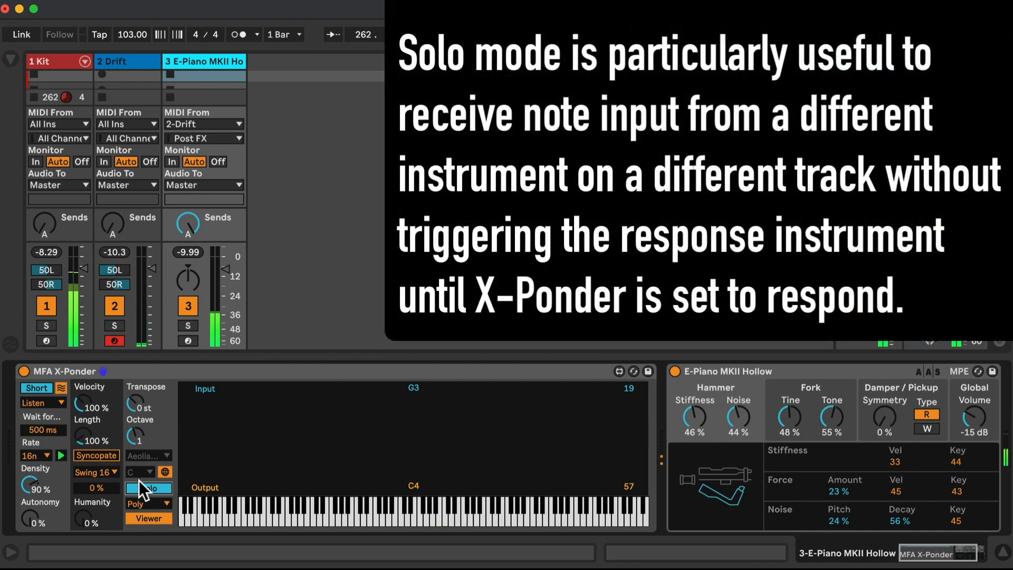
pyautogui.click(37, 387)
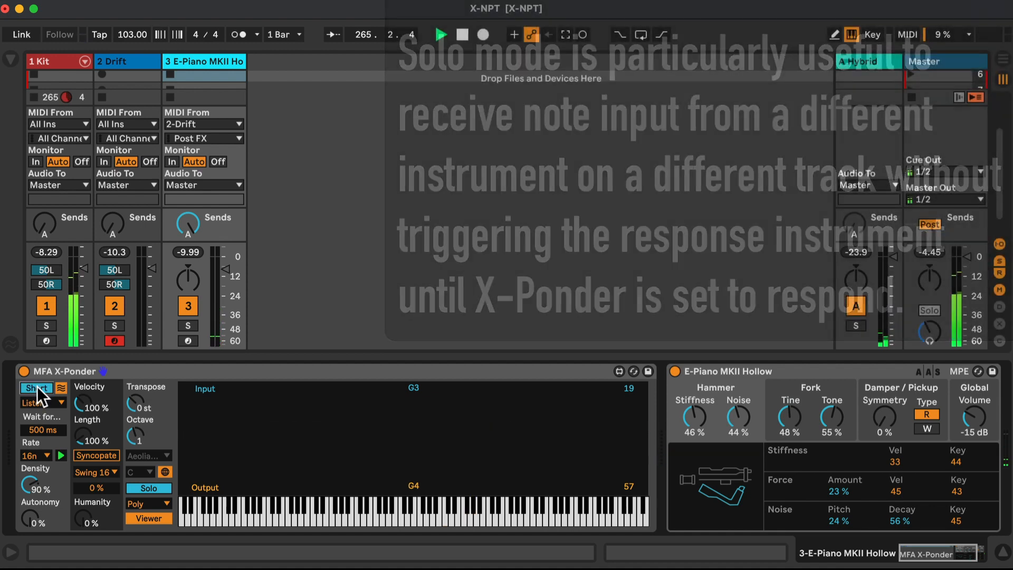
pyautogui.click(37, 387)
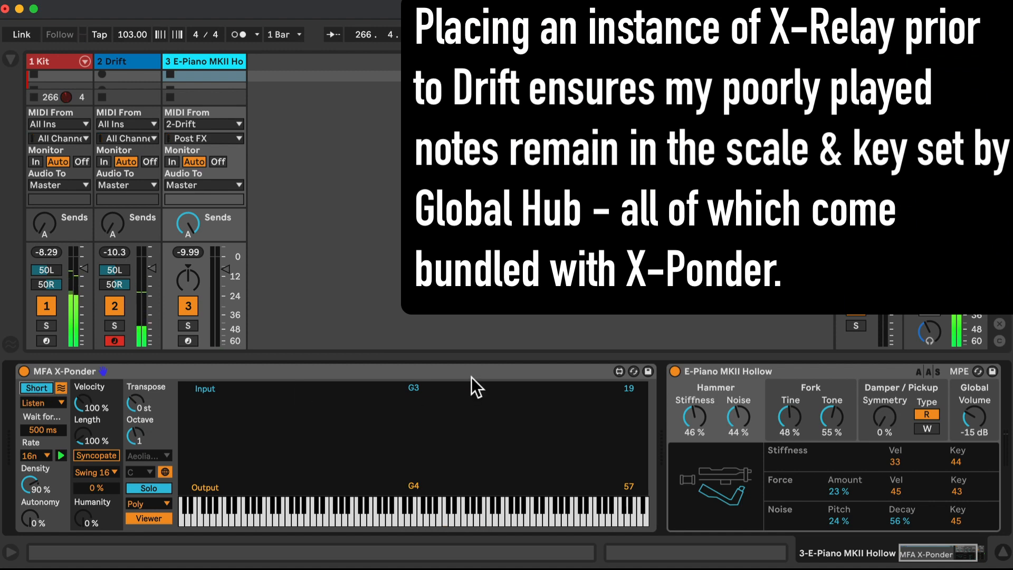
# Set the E-Piano track's Monitor back to In and hide the device view
pyautogui.click(172, 161)
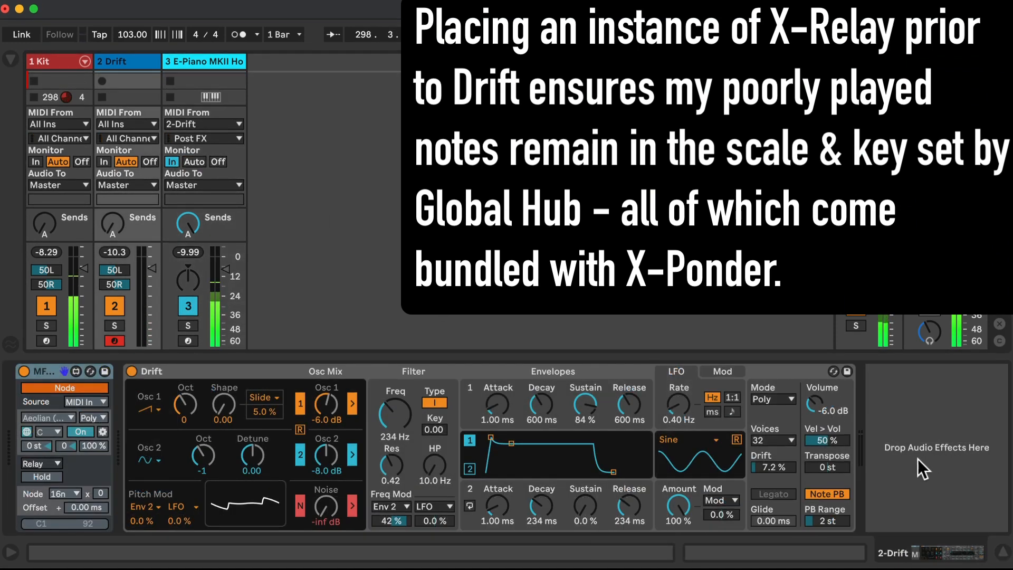
pyautogui.click(1003, 552)
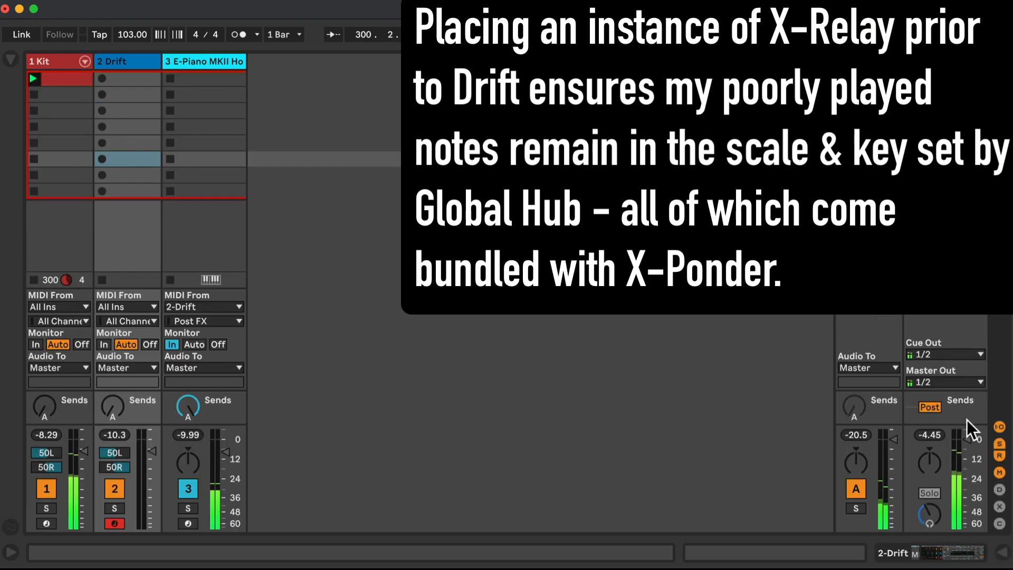
# Hide the mixer's routing section, show the E-Piano MKII Hollow track's devices, and set X-Ponder's response mode to Fixed
pyautogui.click(999, 427)
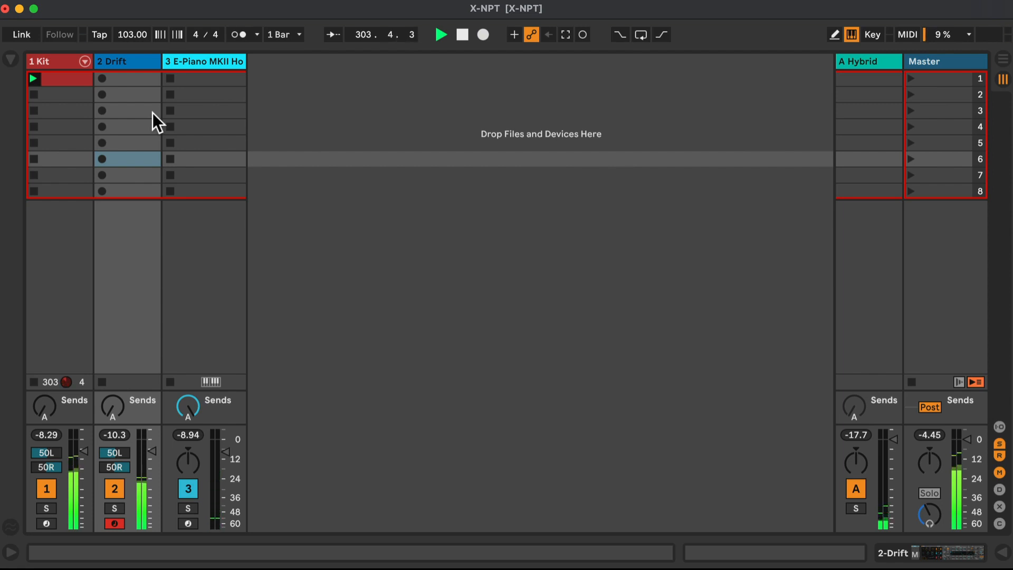
pyautogui.doubleClick(186, 57)
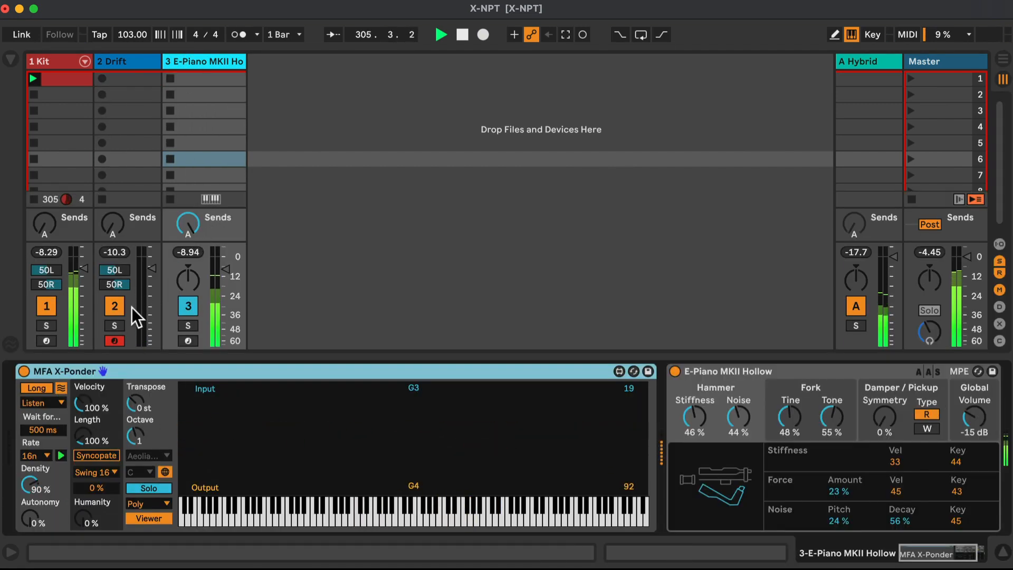
pyautogui.click(55, 402)
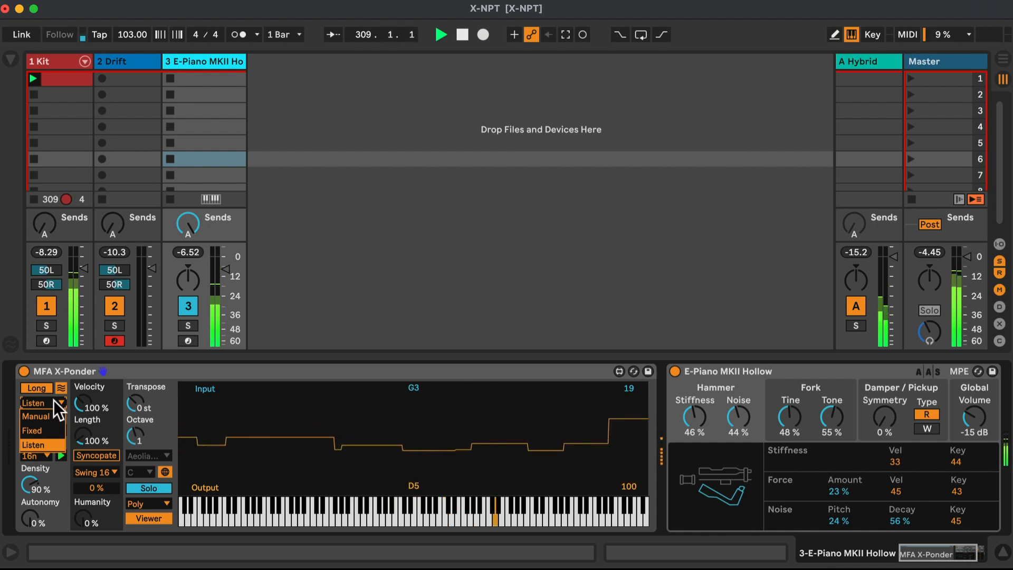
pyautogui.click(46, 426)
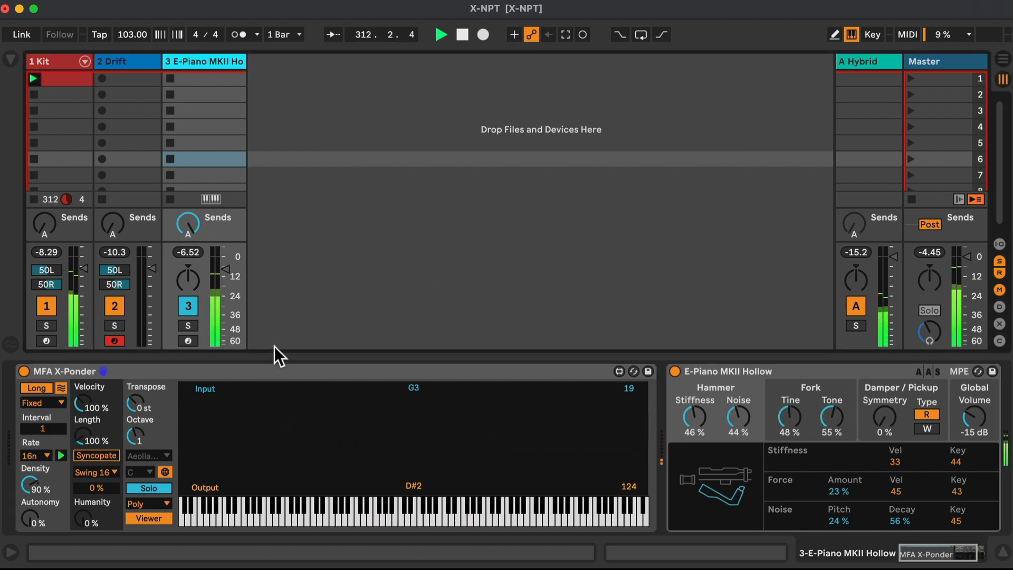
# Switch X-Ponder's memory to Short and back to Long, and set its response mode back to Listen
pyautogui.click(42, 388)
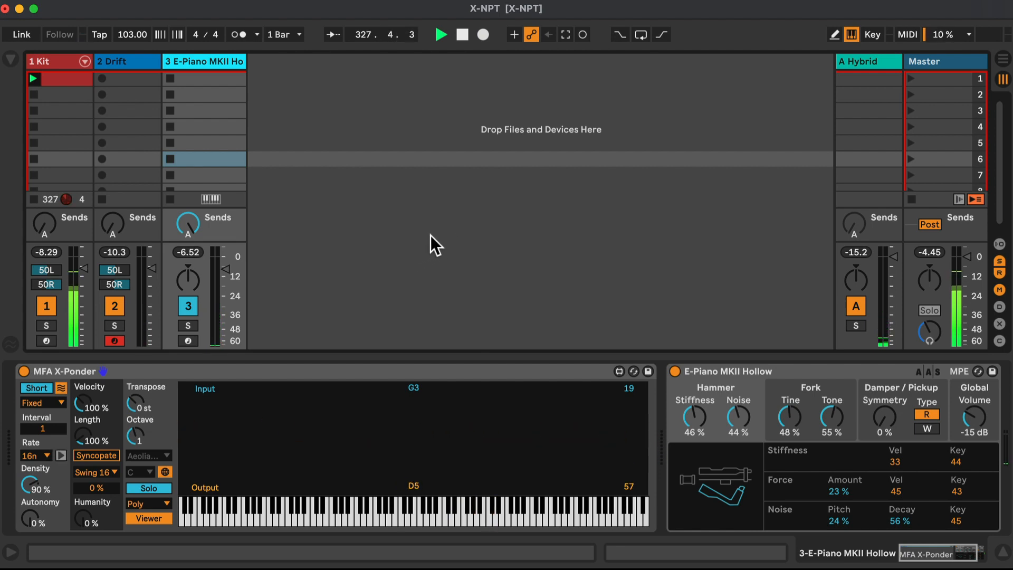
pyautogui.click(35, 387)
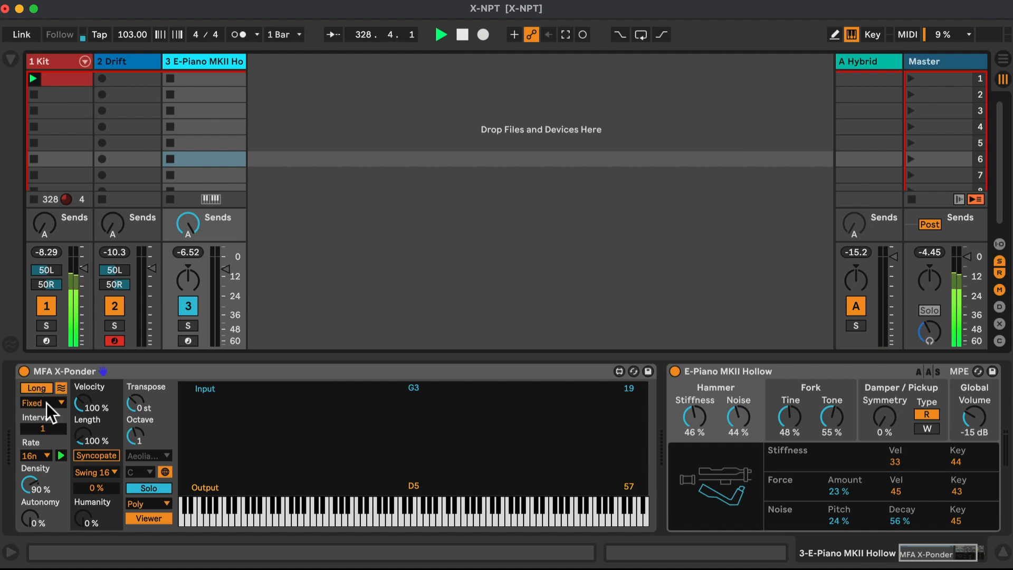
pyautogui.click(46, 403)
pyautogui.click(36, 441)
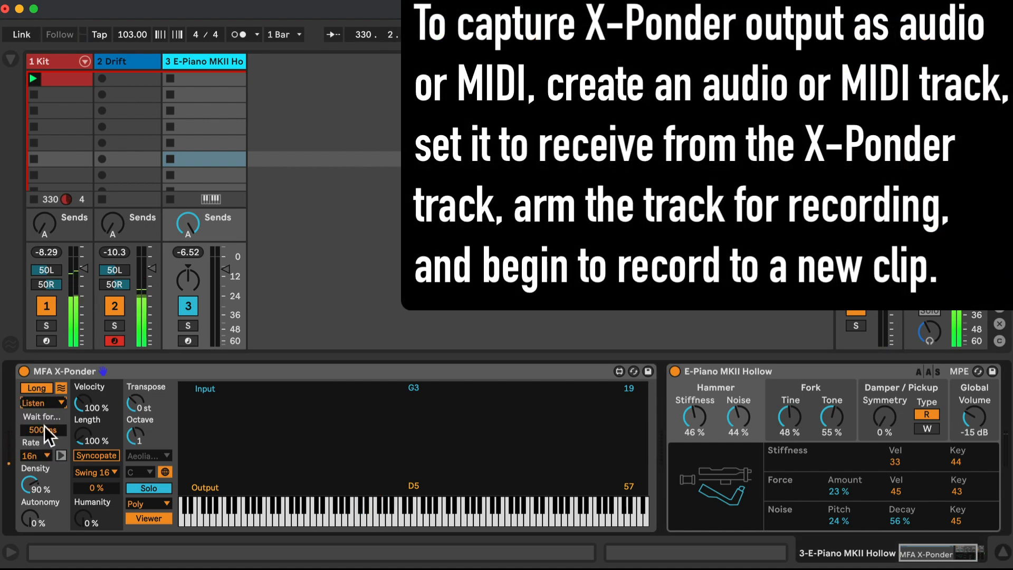
# With X-Ponder playing, set its Swing 16 amount to 25 % and its Density to 70 %
pyautogui.click(62, 455)
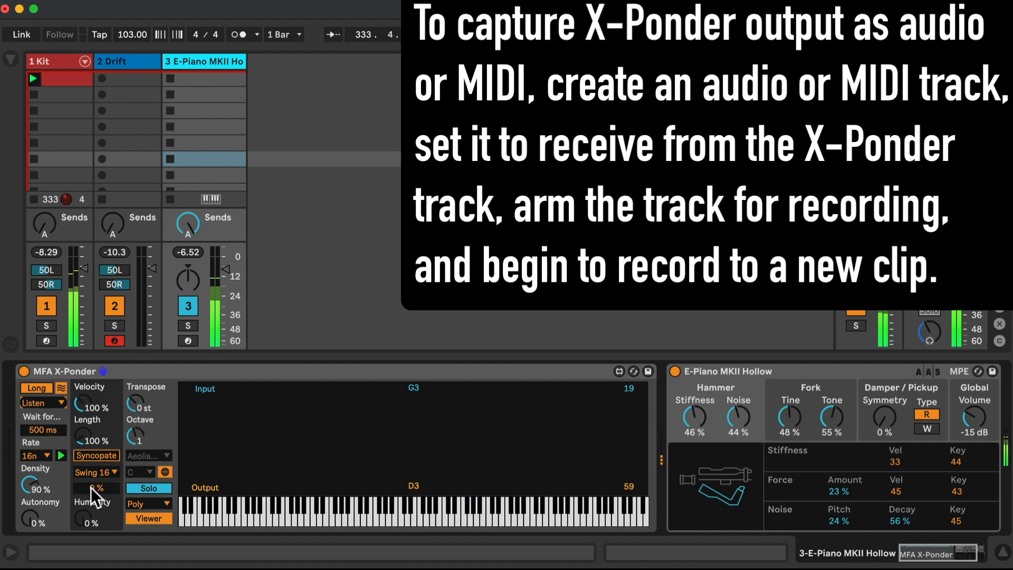
pyautogui.moveTo(90, 487); pyautogui.dragTo(90, 468)
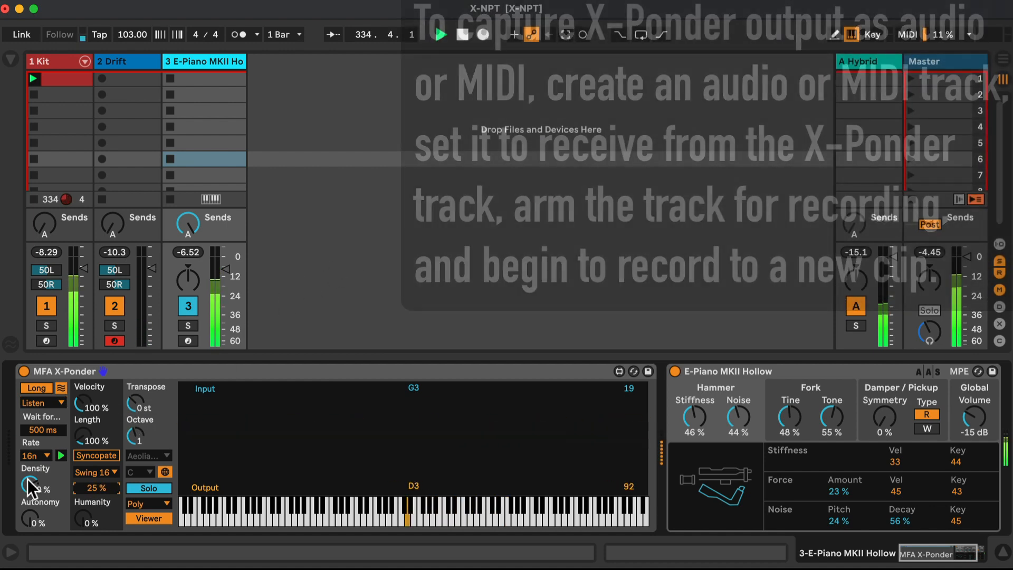
pyautogui.moveTo(29, 484); pyautogui.dragTo(30, 494)
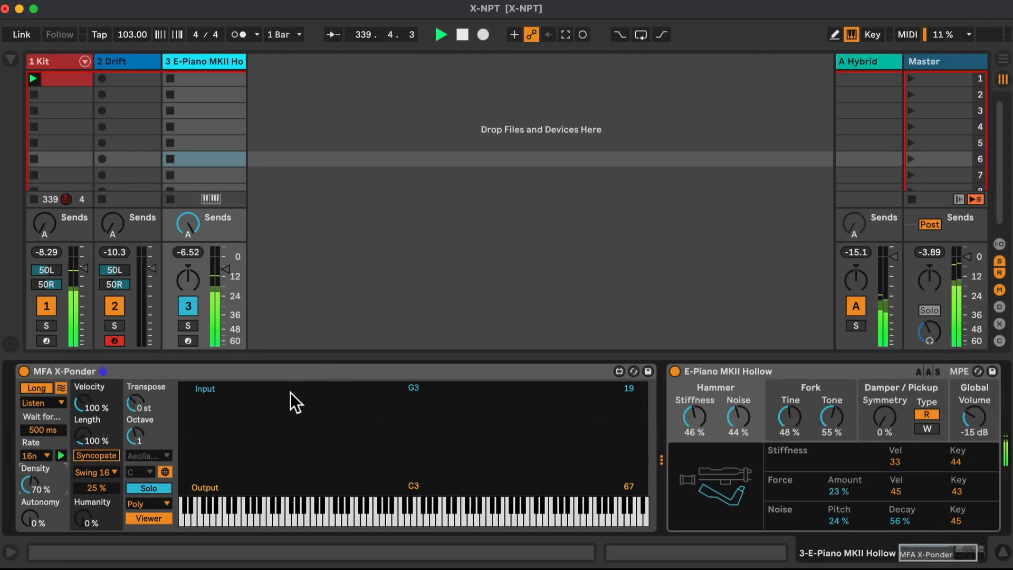
# Search the browser for "tran" and add MFA X-Translate on a new audio track, leaving the browser hidden
pyautogui.click(10, 58)
pyautogui.click(87, 59)
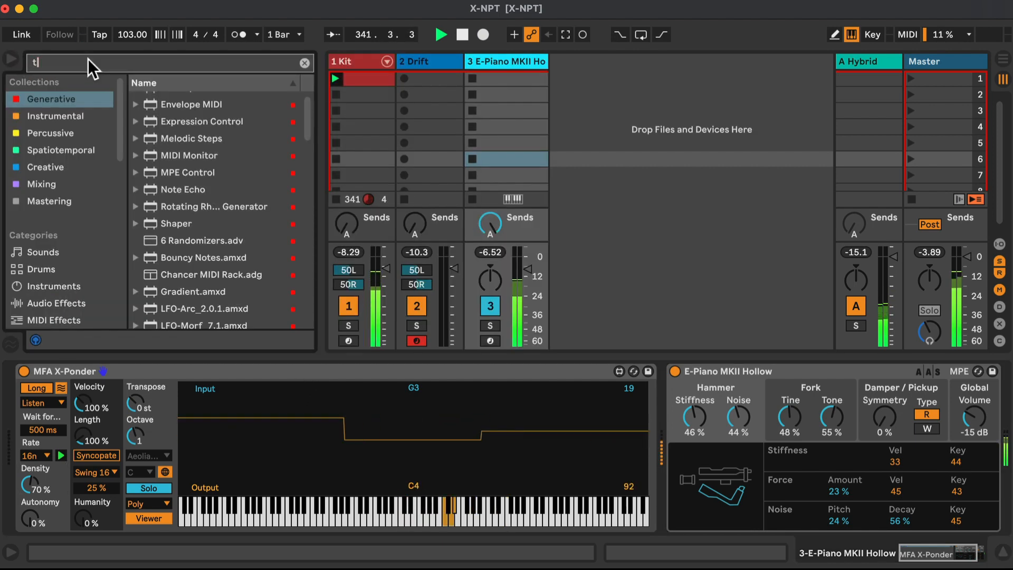
pyautogui.write('tran')
pyautogui.moveTo(195, 134); pyautogui.dragTo(589, 126)
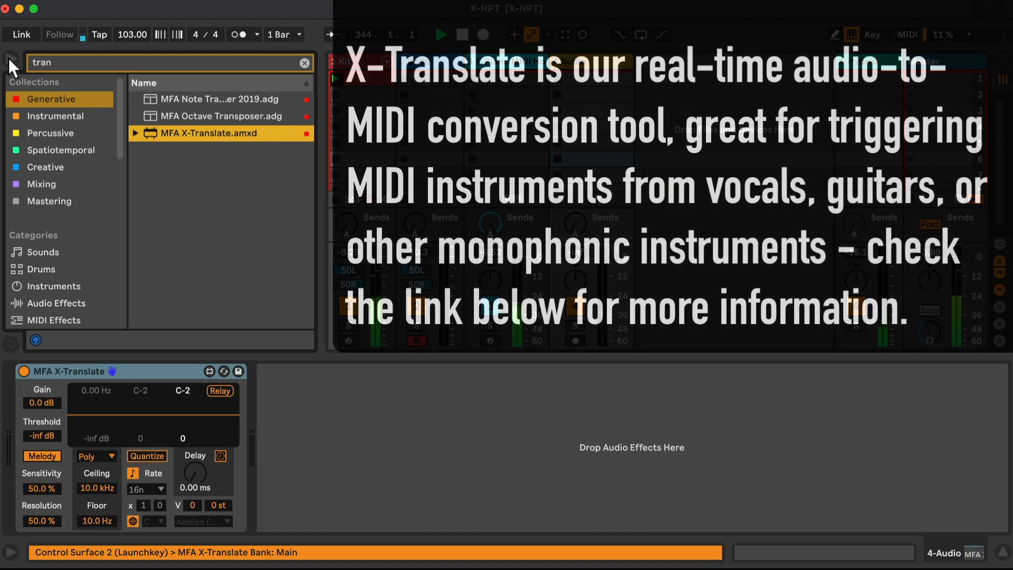
pyautogui.click(9, 58)
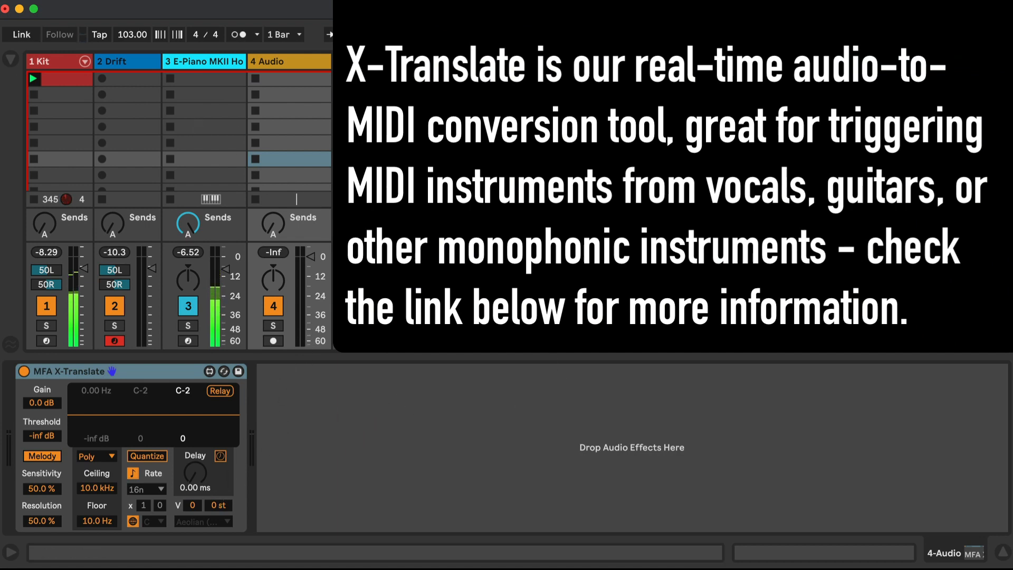
# Show the routing section and feed the Audio track from input 33 NT1-A, with its output deactivated and Monitor set to In
pyautogui.click(1006, 551)
pyautogui.click(999, 427)
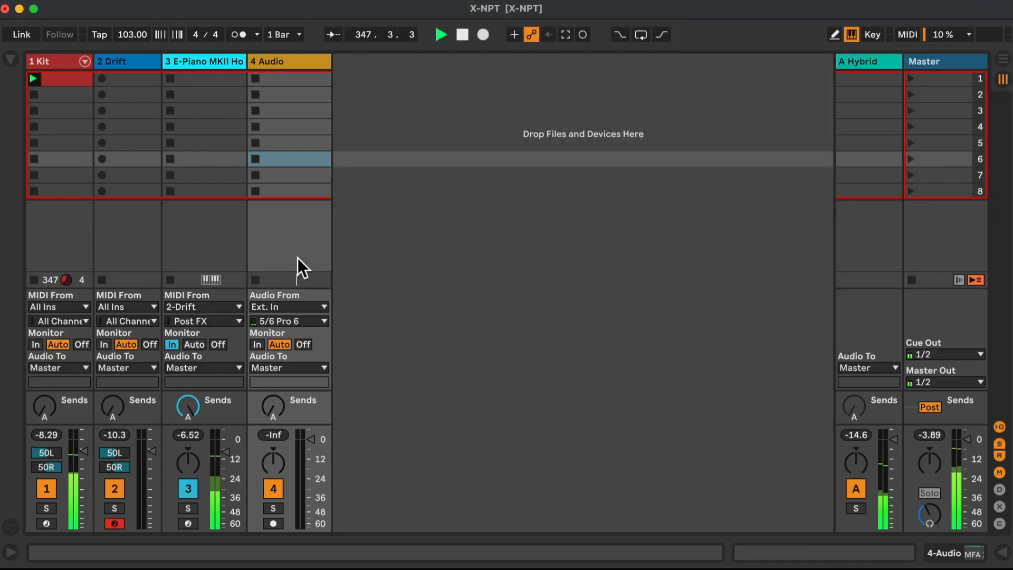
pyautogui.click(293, 317)
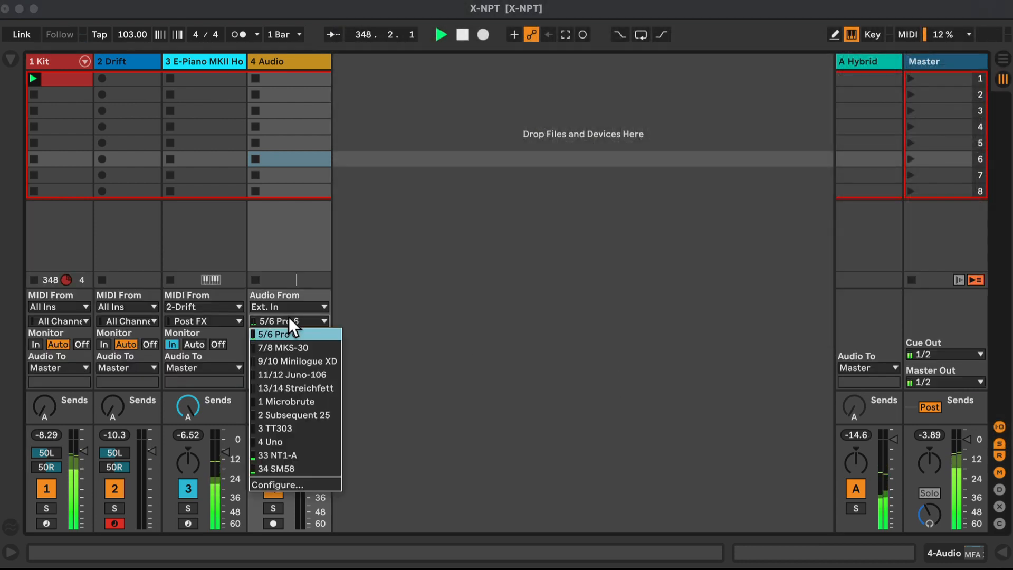
pyautogui.click(278, 454)
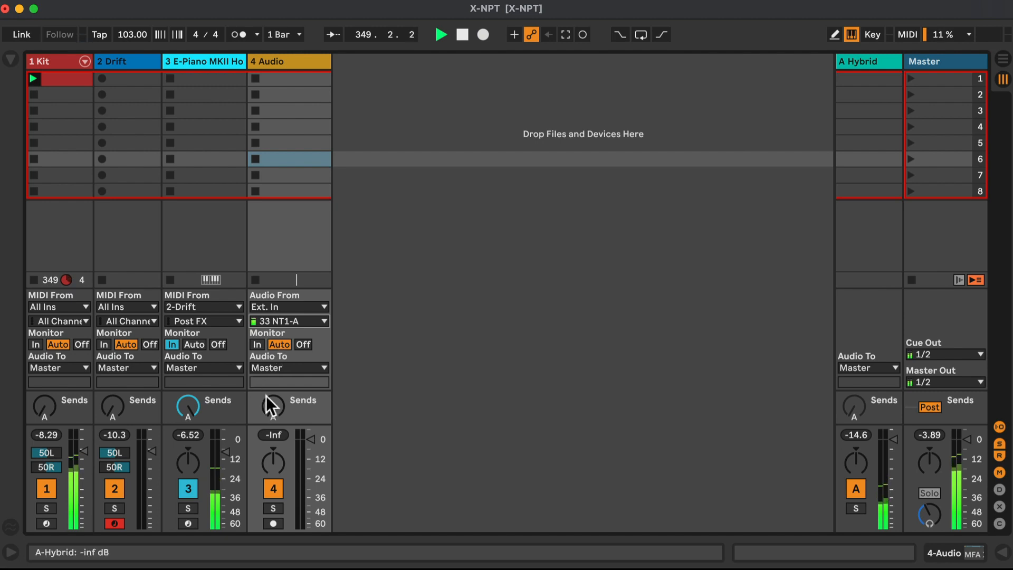
pyautogui.click(274, 489)
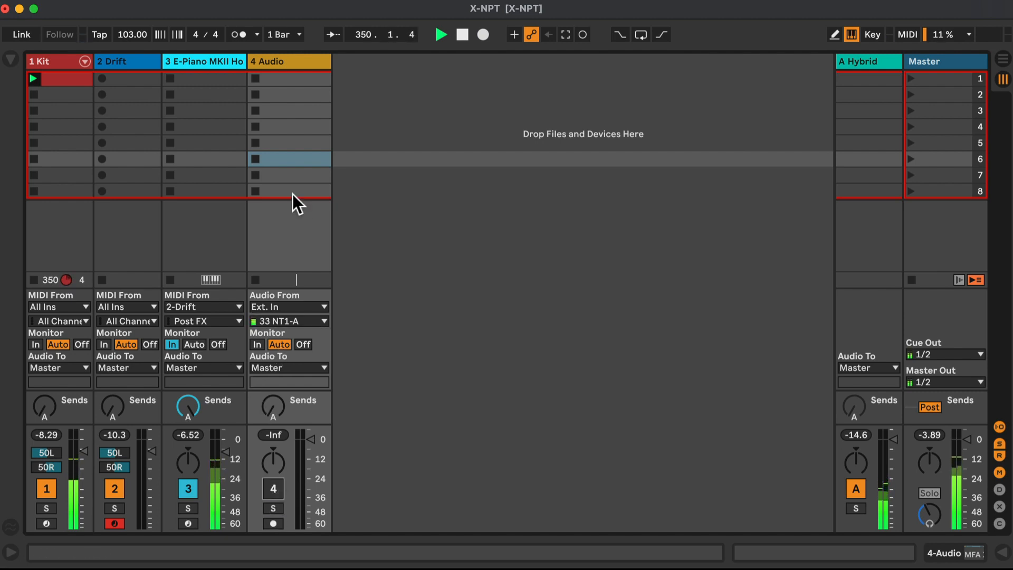
pyautogui.click(257, 344)
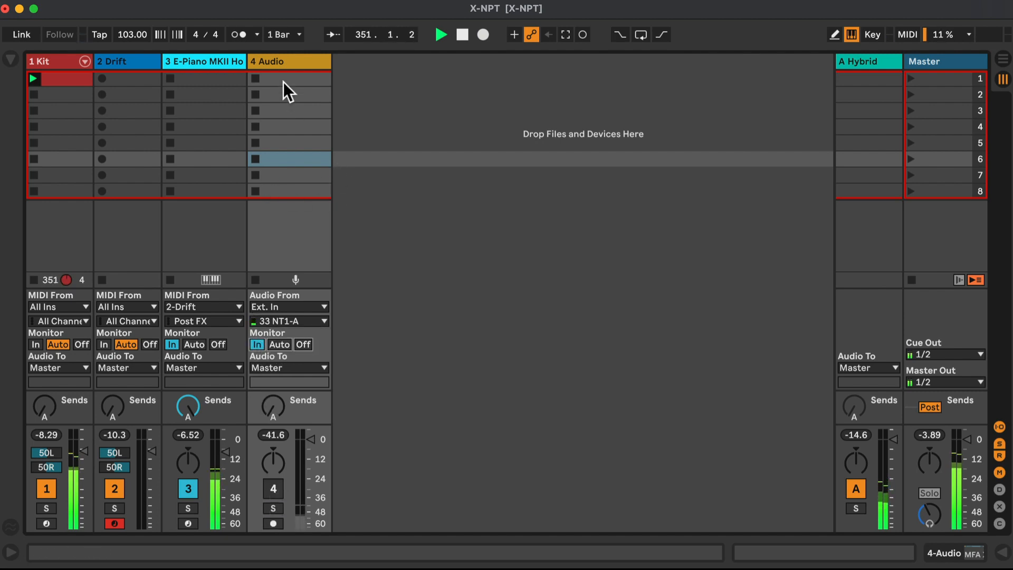
# Check X-Translate on the Audio track, and set the E-Piano track's MIDI From to 4-Audio
pyautogui.doubleClick(295, 61)
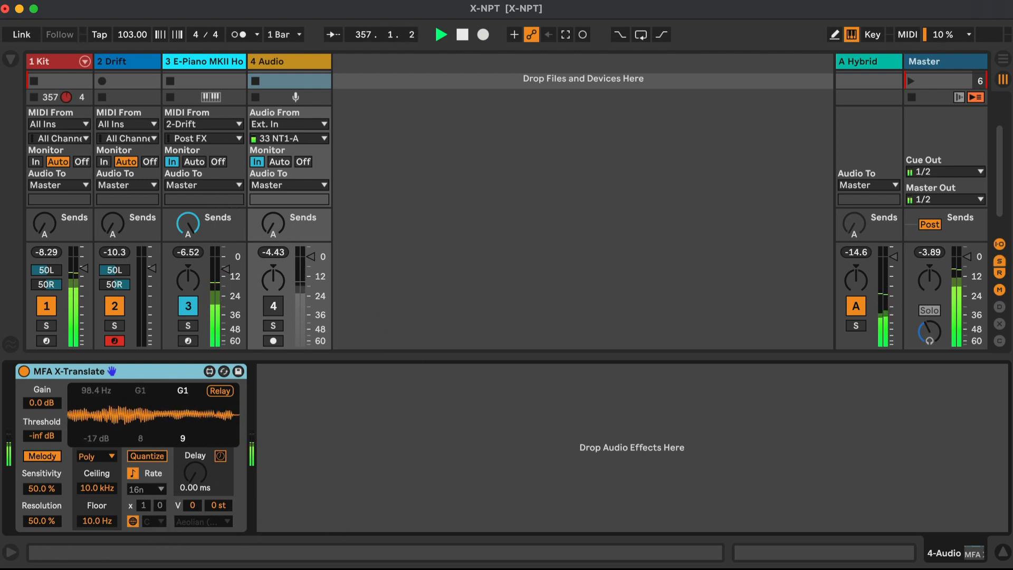
pyautogui.click(999, 244)
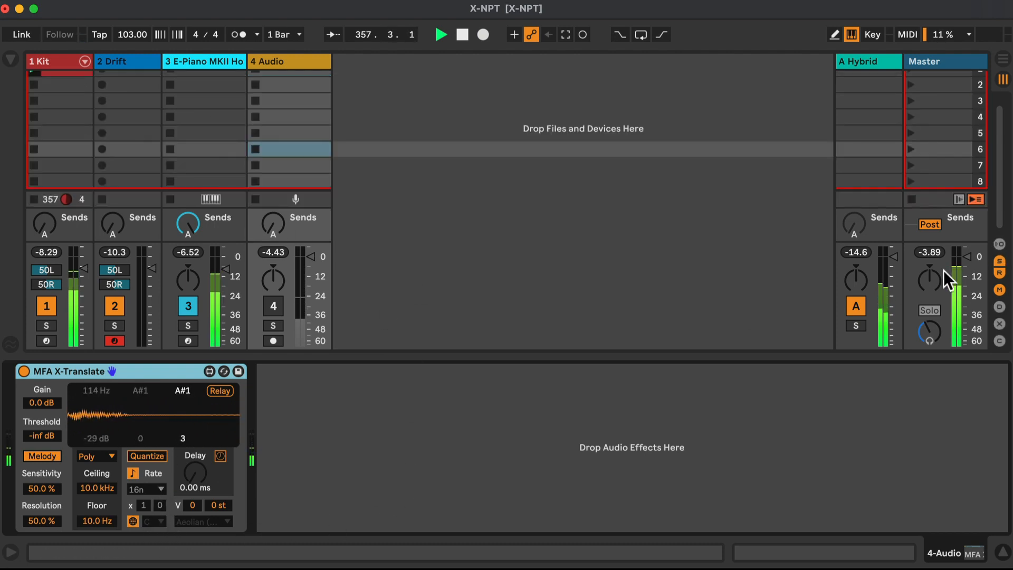
pyautogui.click(192, 61)
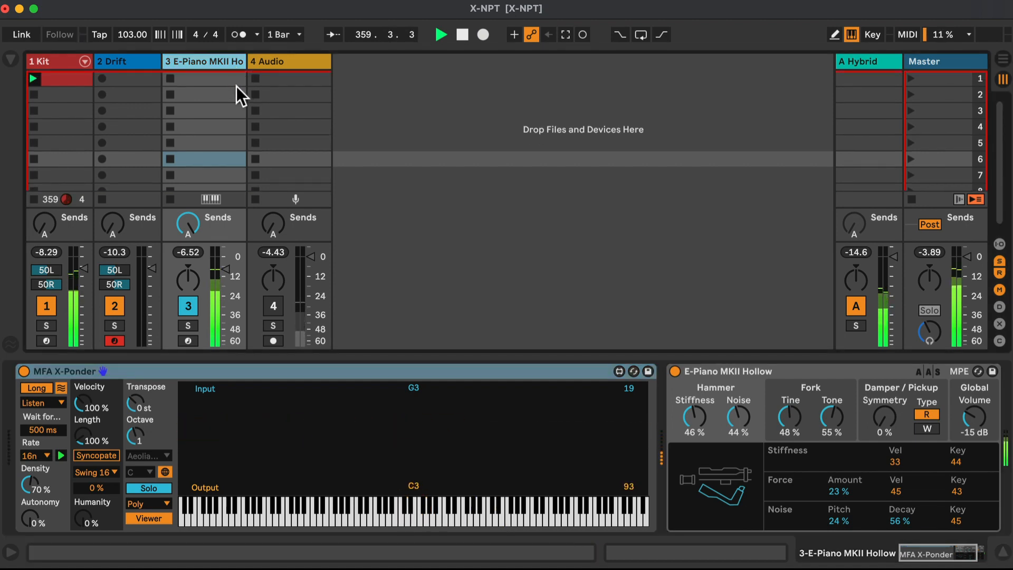
pyautogui.click(999, 245)
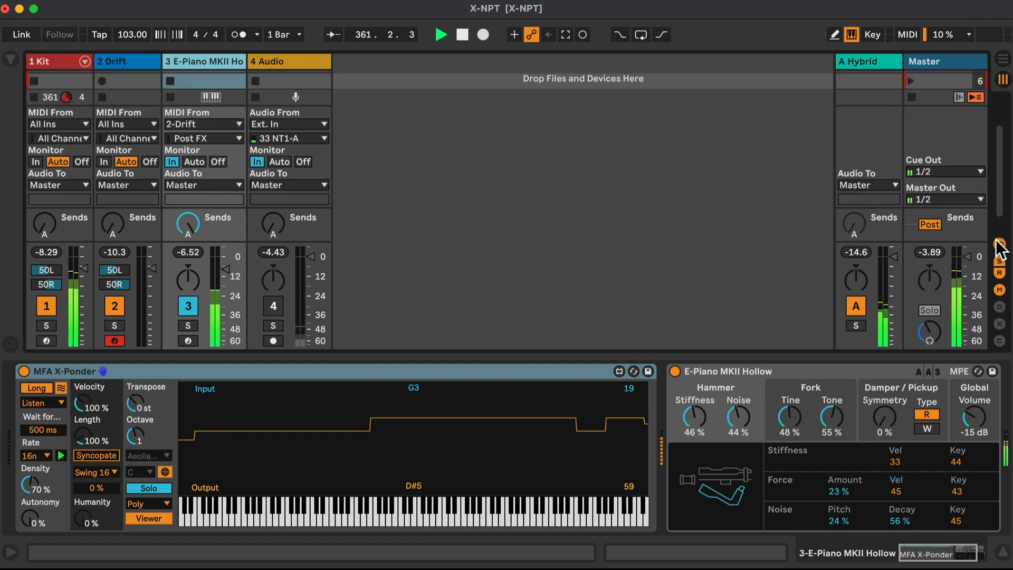
pyautogui.click(229, 122)
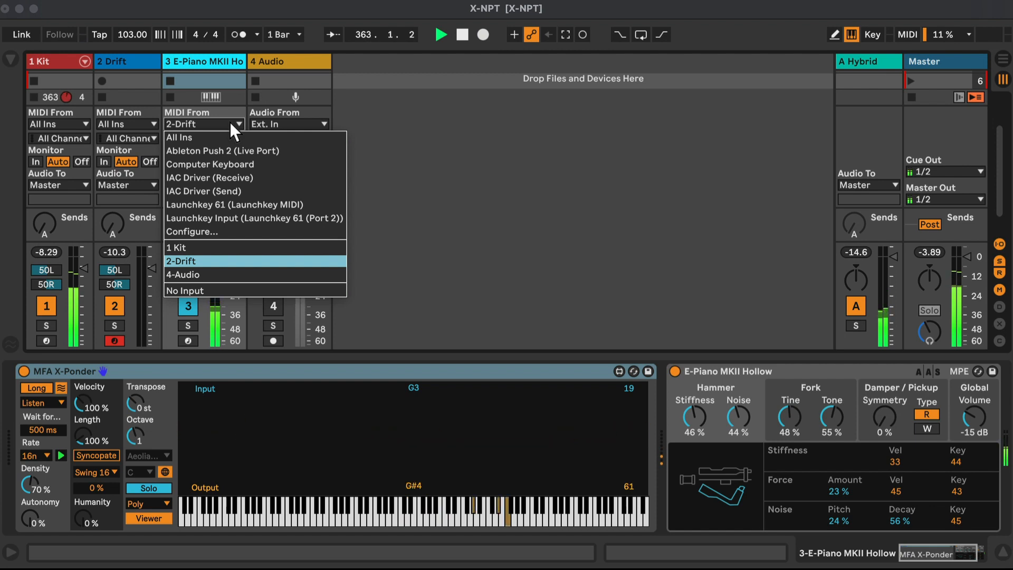
pyautogui.click(220, 272)
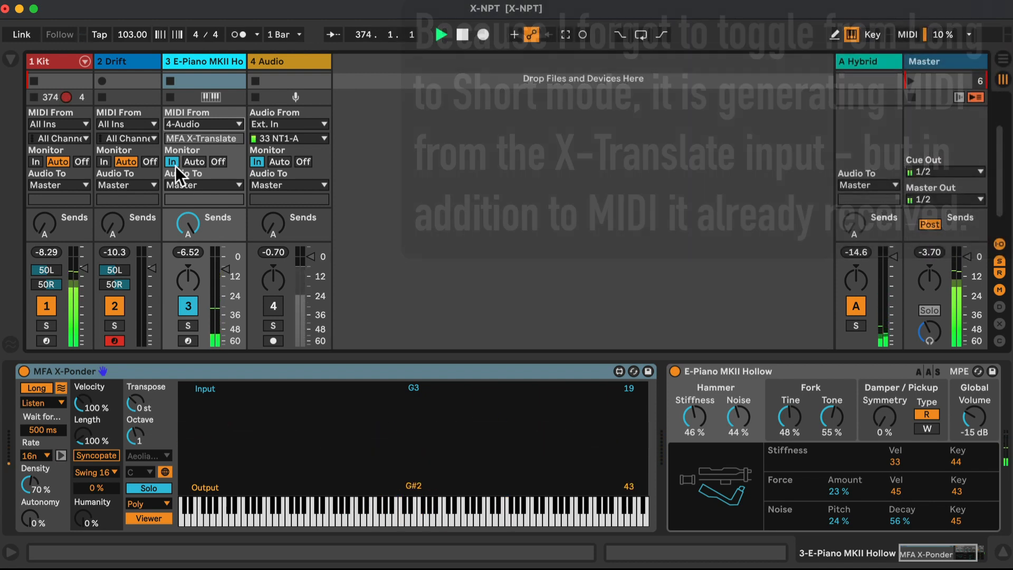
# Set the Drift track's Monitor to In and its MIDI From to 4-Audio
pyautogui.click(105, 162)
pyautogui.click(134, 124)
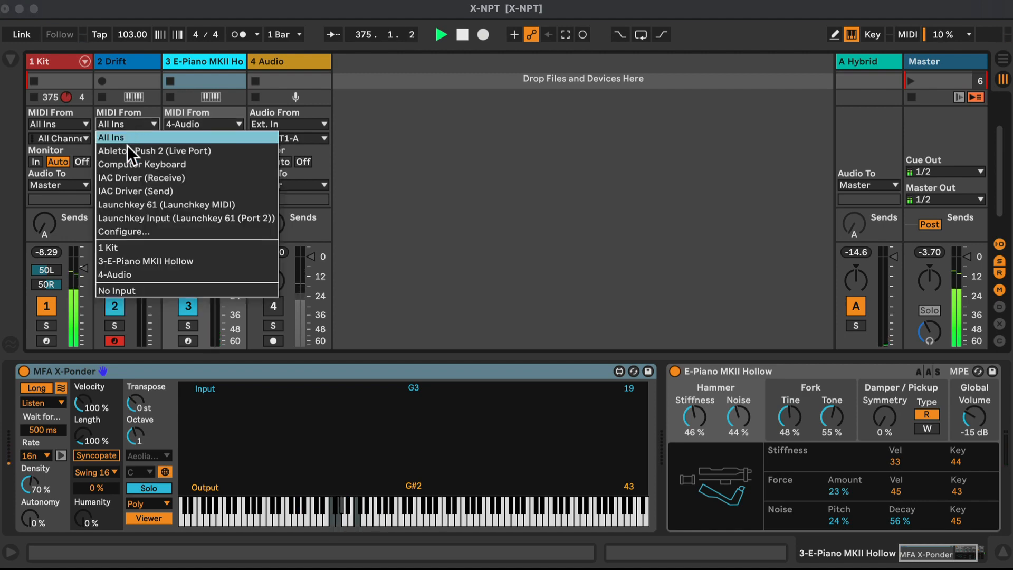
pyautogui.click(112, 273)
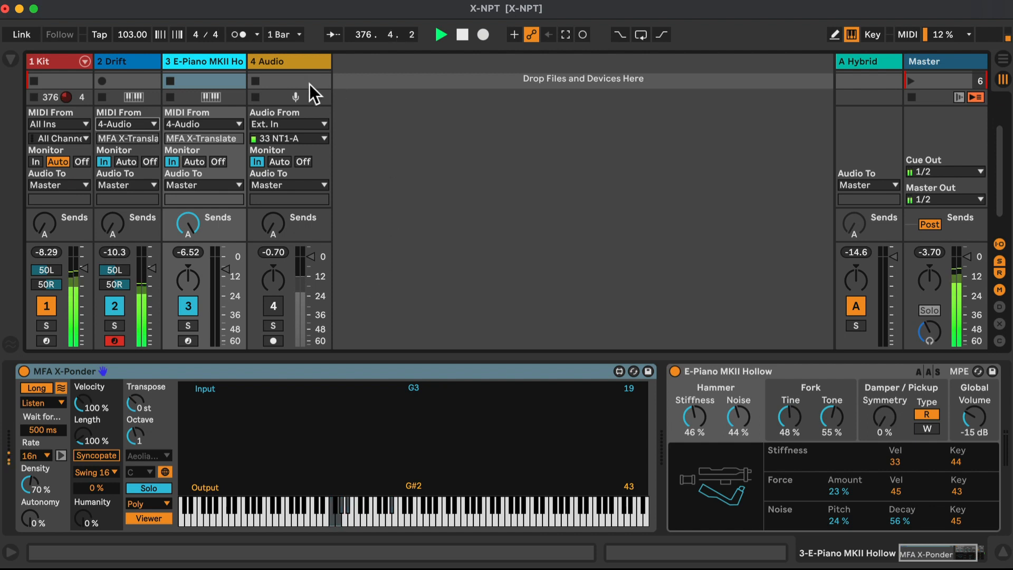
# Turn on Quantize in the Audio track's X-Translate device
pyautogui.click(300, 60)
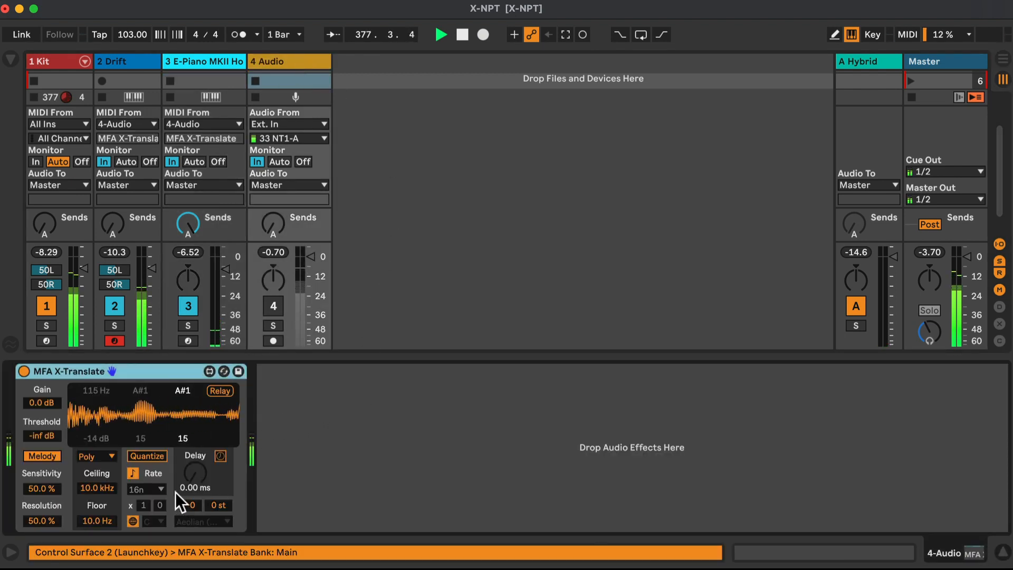
pyautogui.click(155, 454)
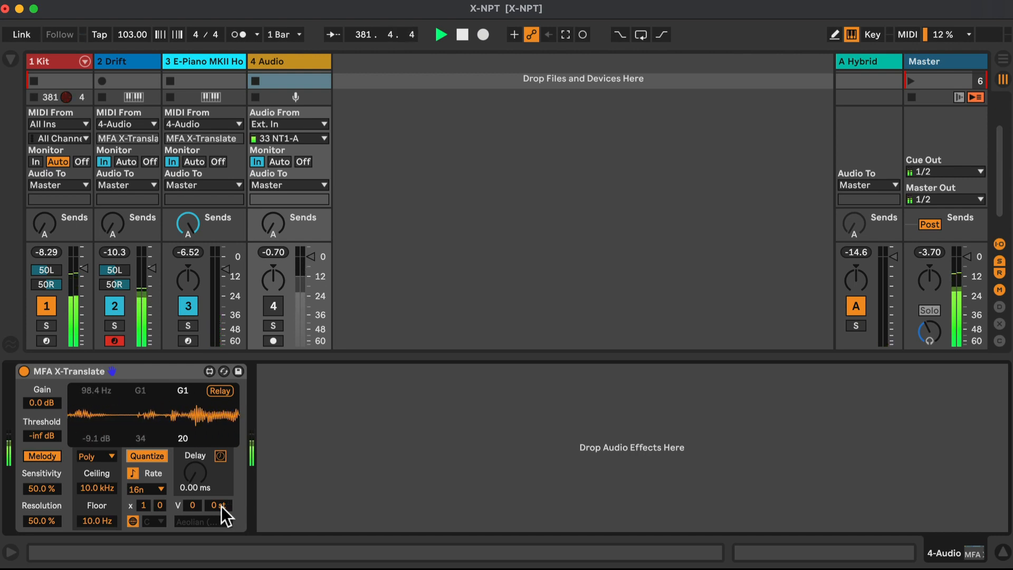
# Set the Wait for time of the E-Piano track's X-Ponder to 302 ms
pyautogui.click(219, 60)
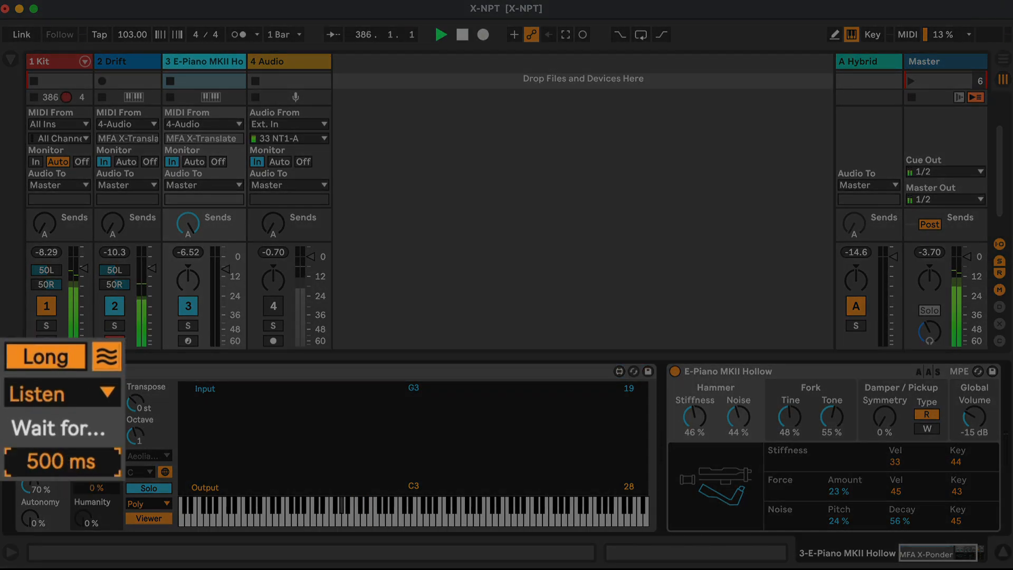
pyautogui.moveTo(44, 428); pyautogui.dragTo(43, 414)
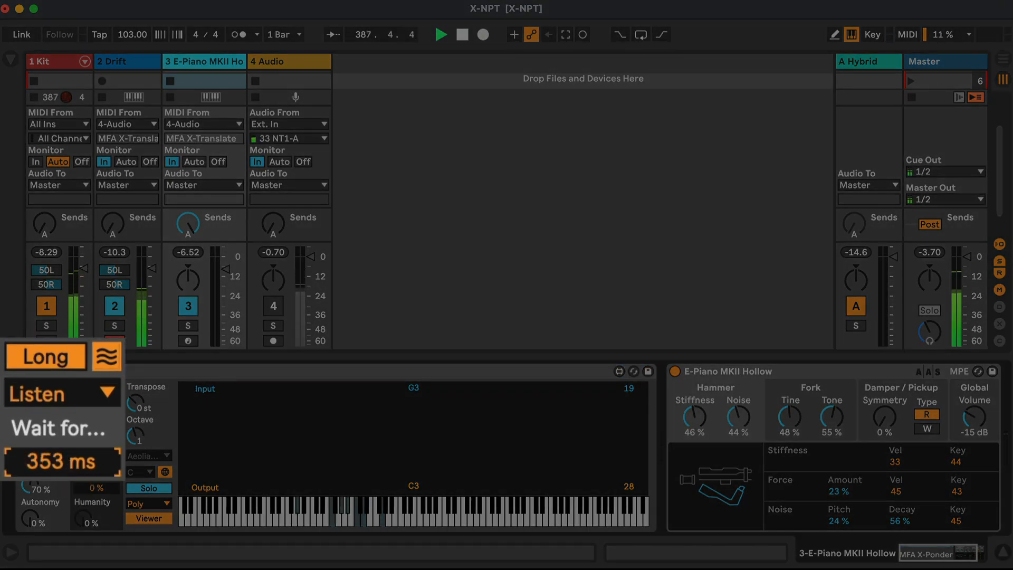
pyautogui.moveTo(43, 428); pyautogui.dragTo(43, 434)
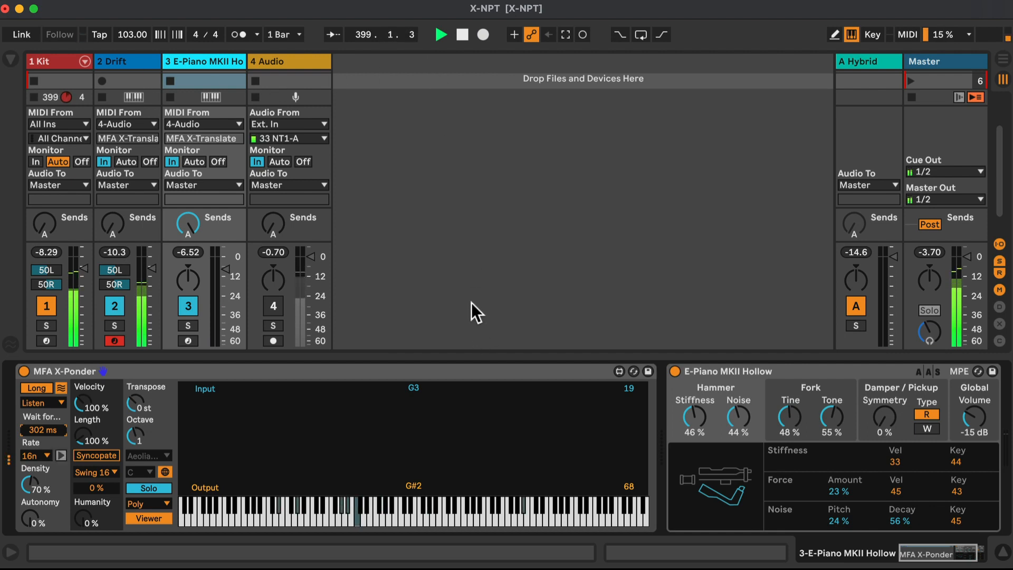
# Insert a MIDI track after the Audio track and set its MIDI From to 3-E-Piano MKII Hollow
pyautogui.click(295, 62)
pyautogui.press('super+shift+t')
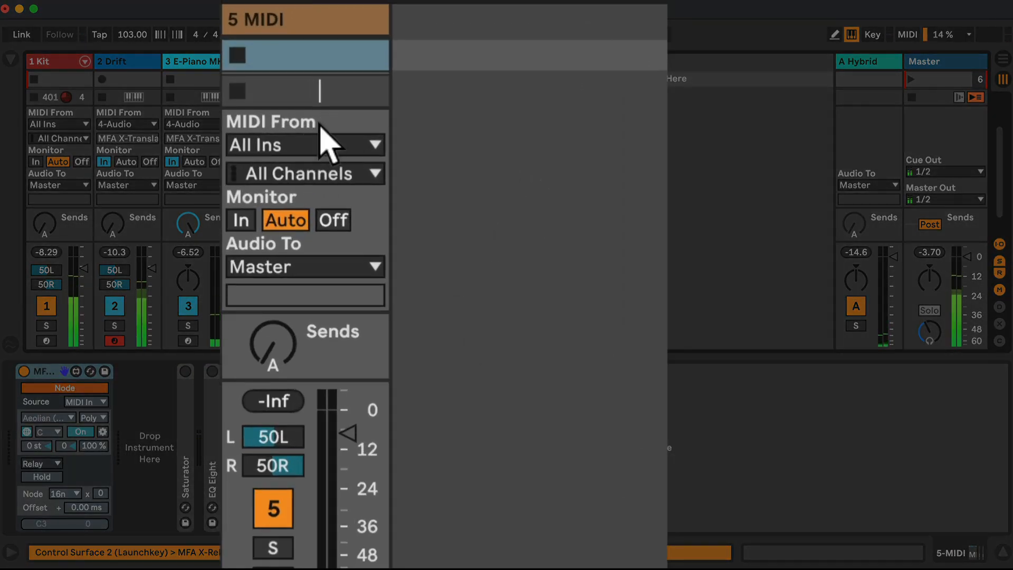
pyautogui.click(314, 148)
pyautogui.click(324, 445)
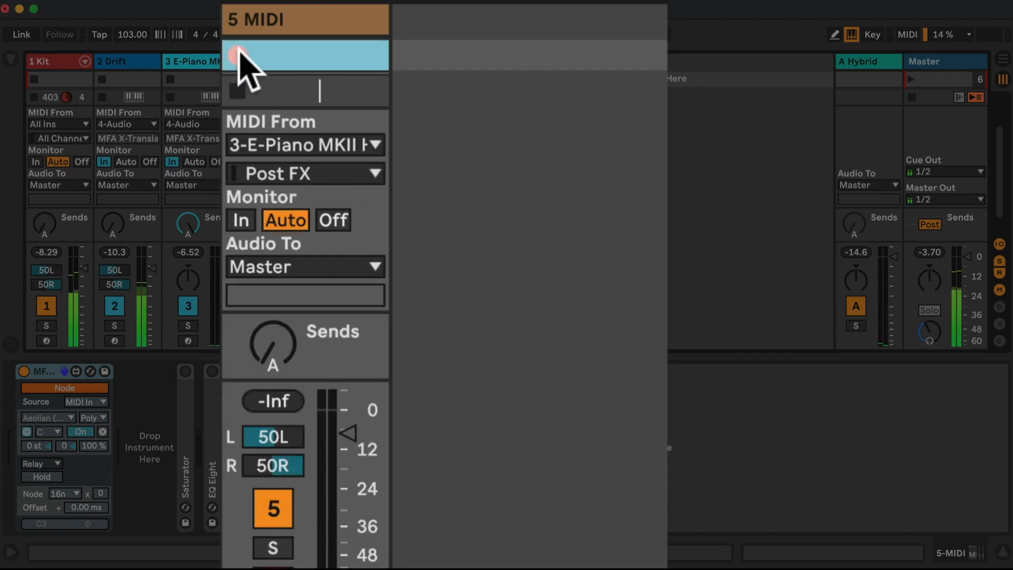
# Start recording a clip on the new MIDI track and open it to view its notes
pyautogui.click(238, 54)
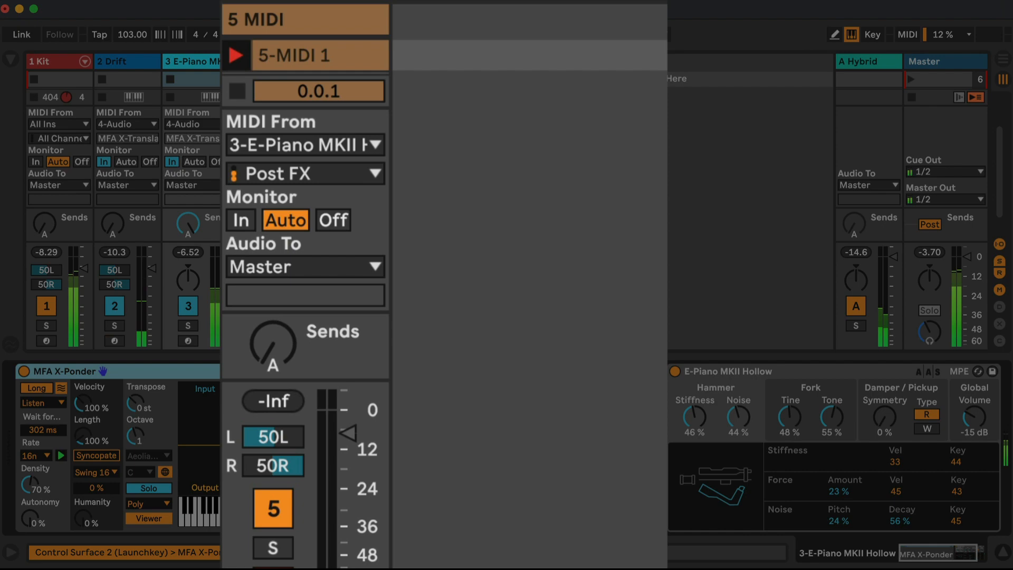
pyautogui.click(328, 54)
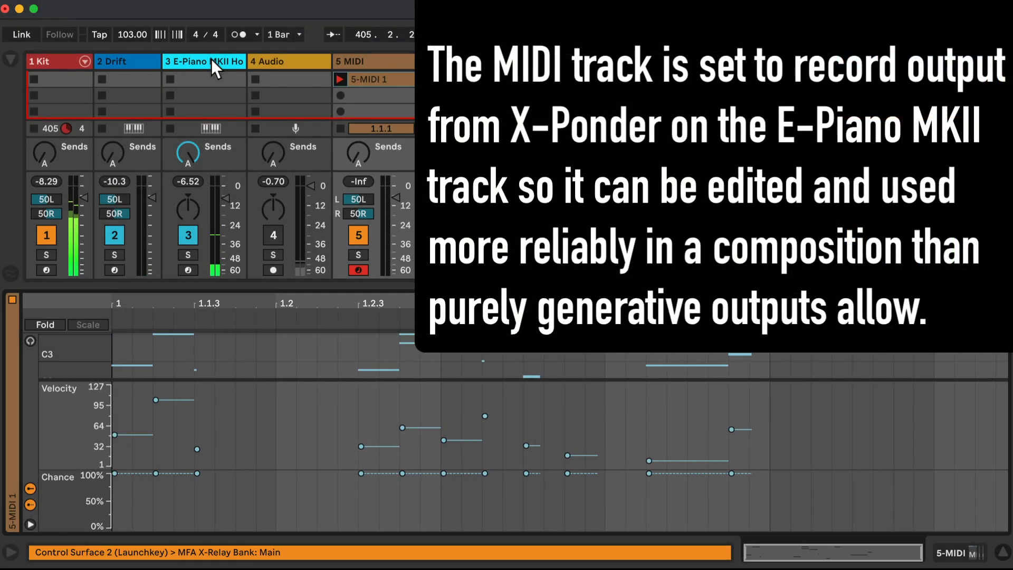
# Set the Rate of the E-Piano track's X-Ponder to 32n and its Density to 55%
pyautogui.click(211, 59)
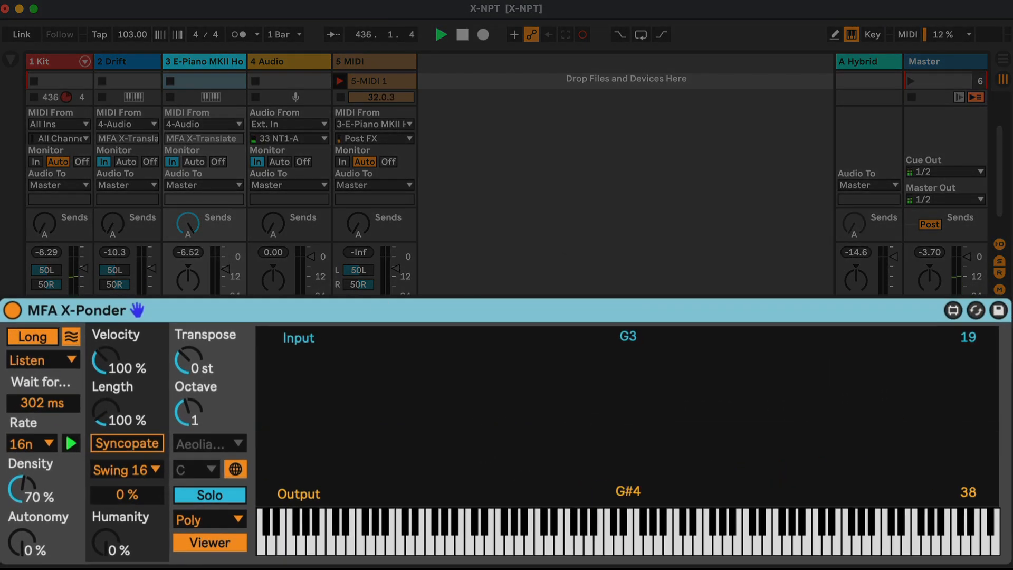
pyautogui.click(42, 445)
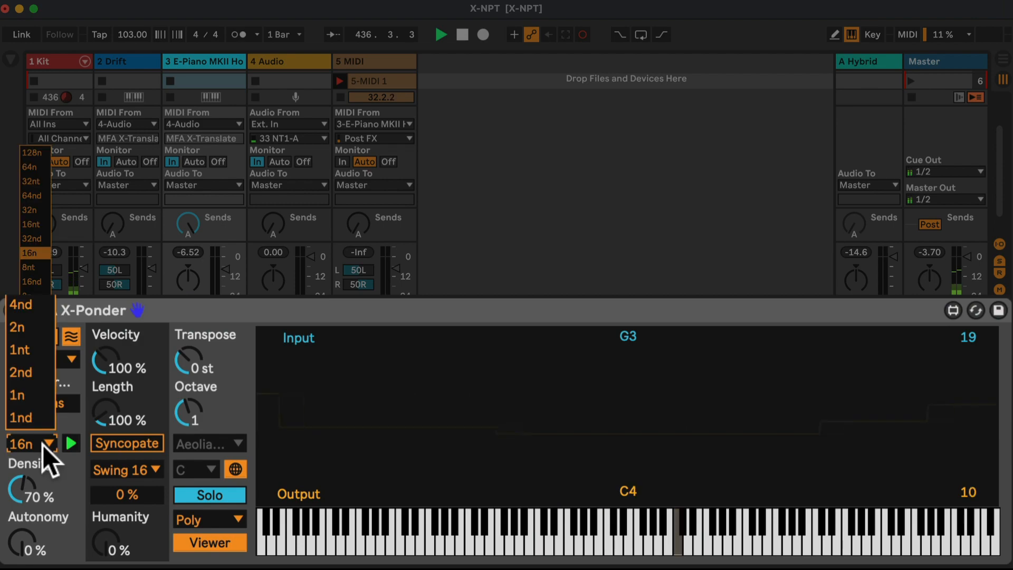
pyautogui.click(31, 209)
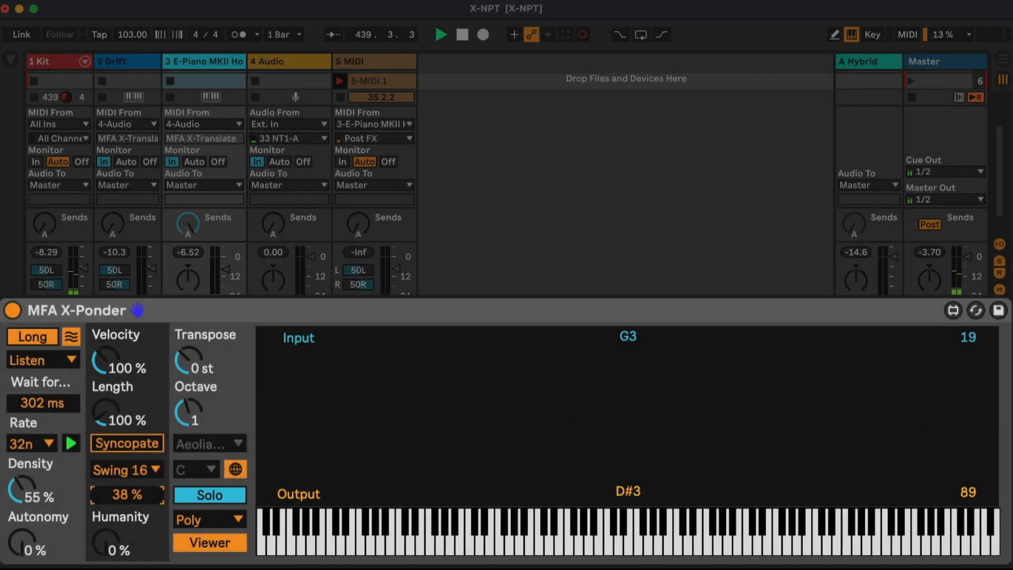
# Set X-Ponder's swing amount to 40%, Autonomy to 59% and Transpose to +11 st
pyautogui.moveTo(131, 499); pyautogui.dragTo(131, 491)
pyautogui.moveTo(33, 554); pyautogui.dragTo(32, 523)
pyautogui.moveTo(185, 364); pyautogui.dragTo(185, 341)
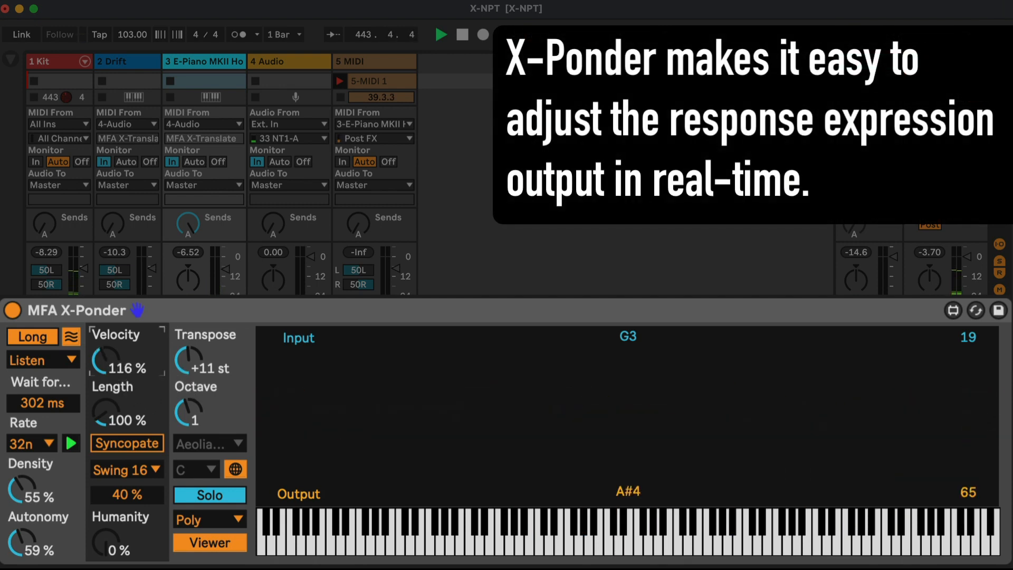
# Raise X-Ponder's Velocity to 133% and Length to 147%, and reduce its swing amount to 32%
pyautogui.moveTo(106, 362); pyautogui.dragTo(106, 356)
pyautogui.moveTo(103, 420); pyautogui.dragTo(103, 406)
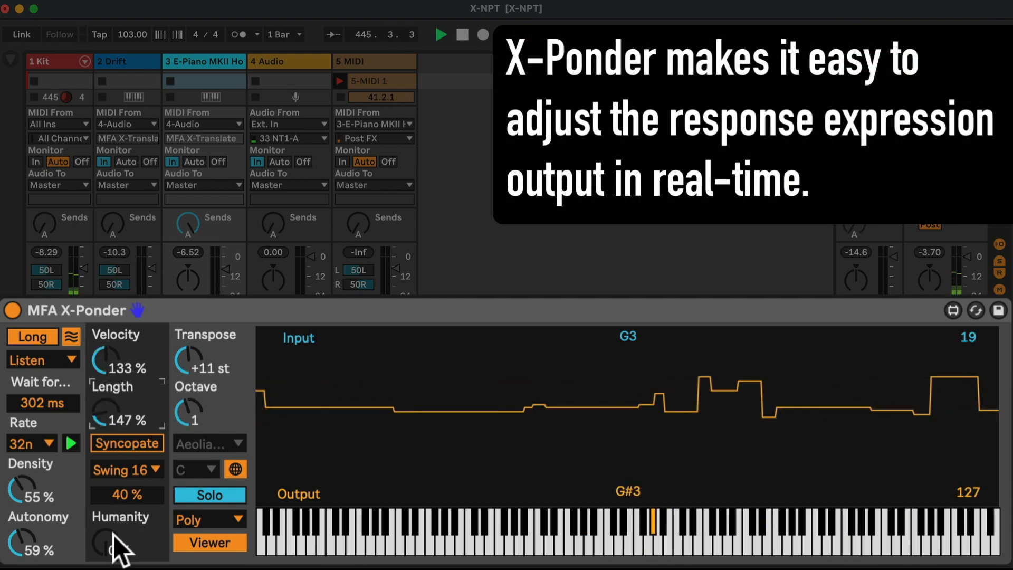
pyautogui.moveTo(134, 500); pyautogui.dragTo(135, 498)
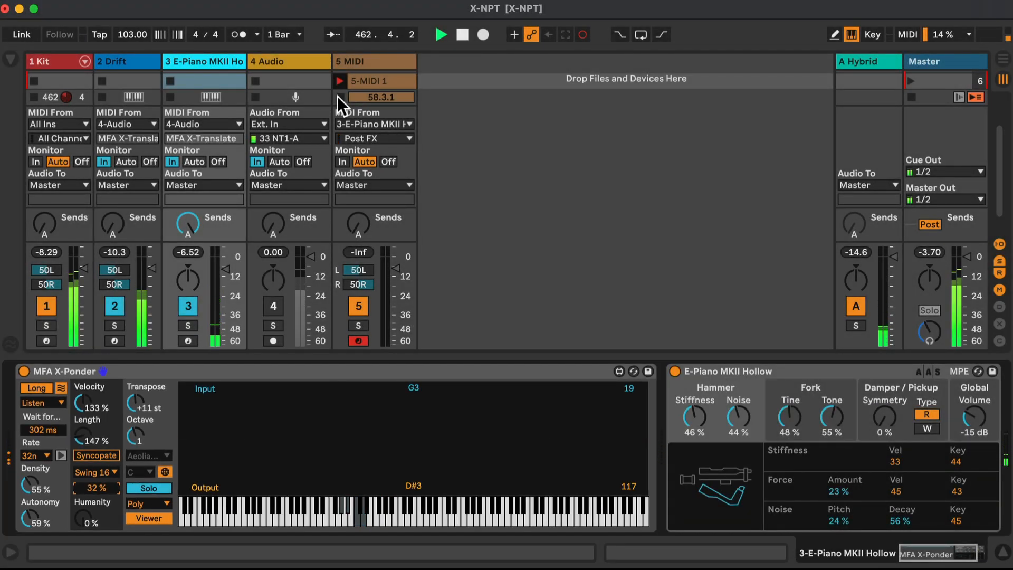
# End recording on the MIDI track, view the full length of the recorded clip's notes, and hide the clip's detail view
pyautogui.click(387, 80)
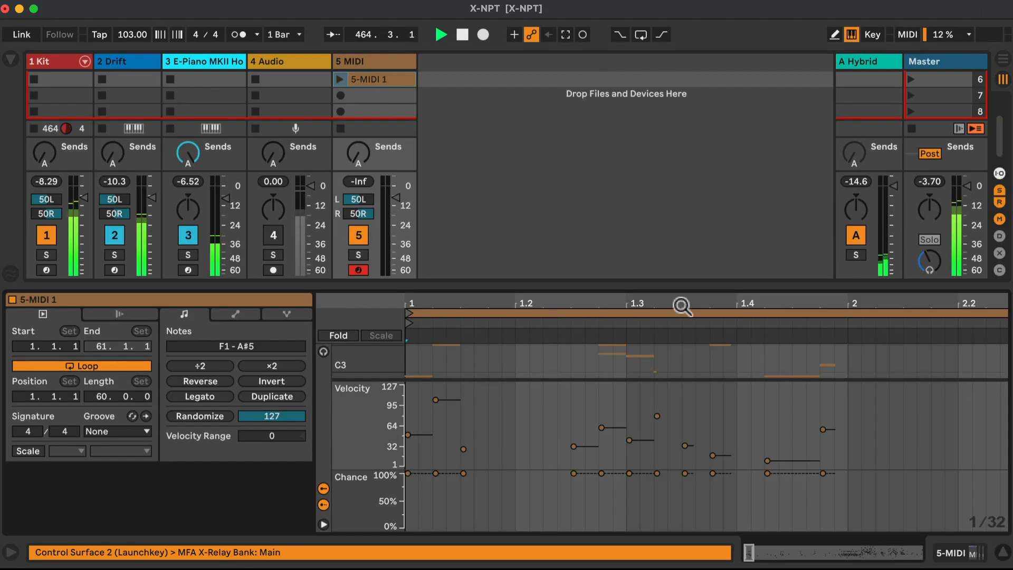
pyautogui.moveTo(683, 305); pyautogui.dragTo(683, 200)
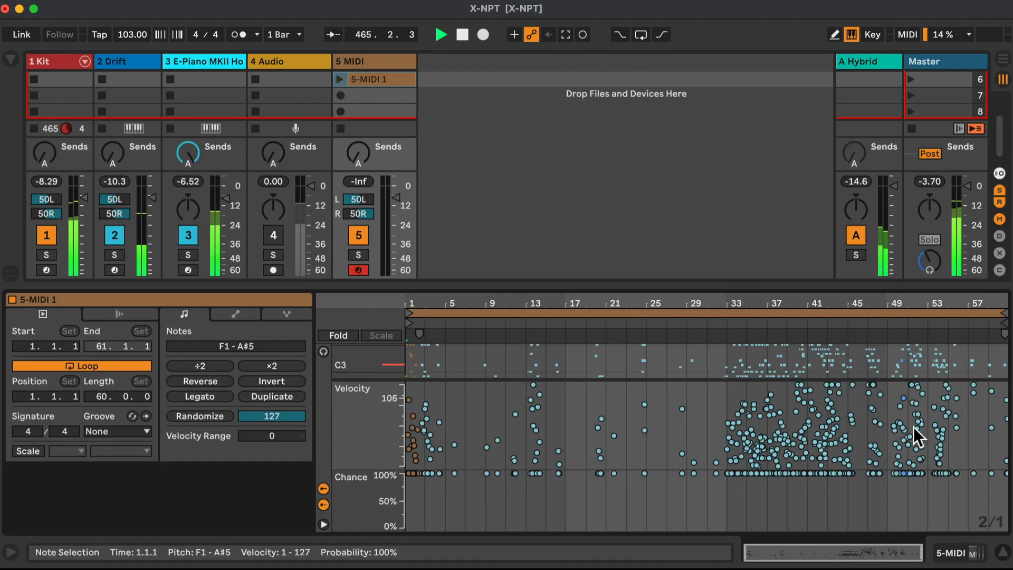
pyautogui.click(1003, 552)
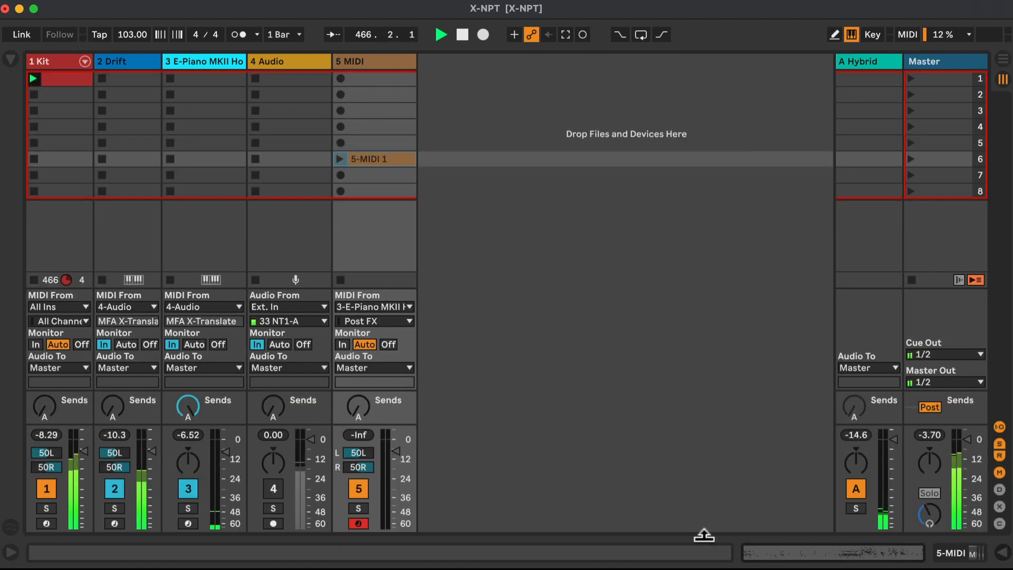